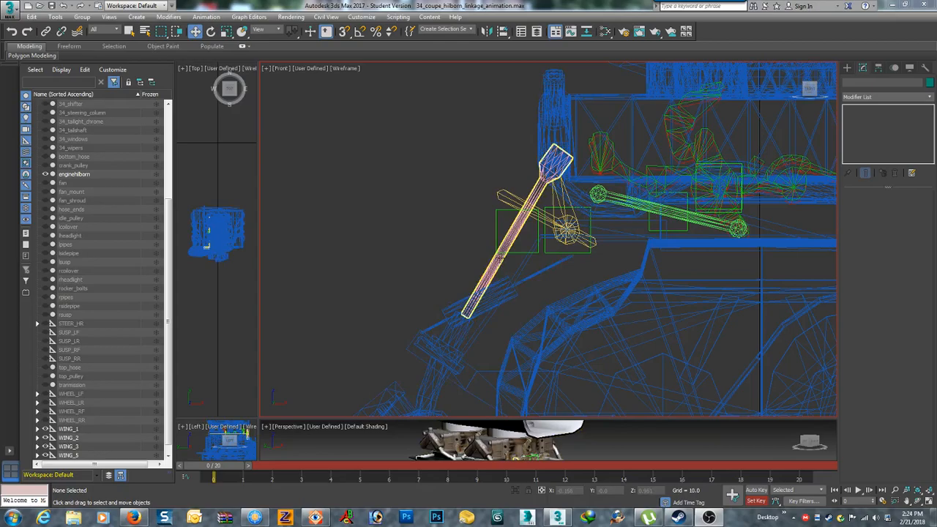
Key the cable's pose at frame 0, and at frame 10 move the cable down and left toward the main linkage arm's end.
{"action": "left_click", "coordinate": [500, 258]}
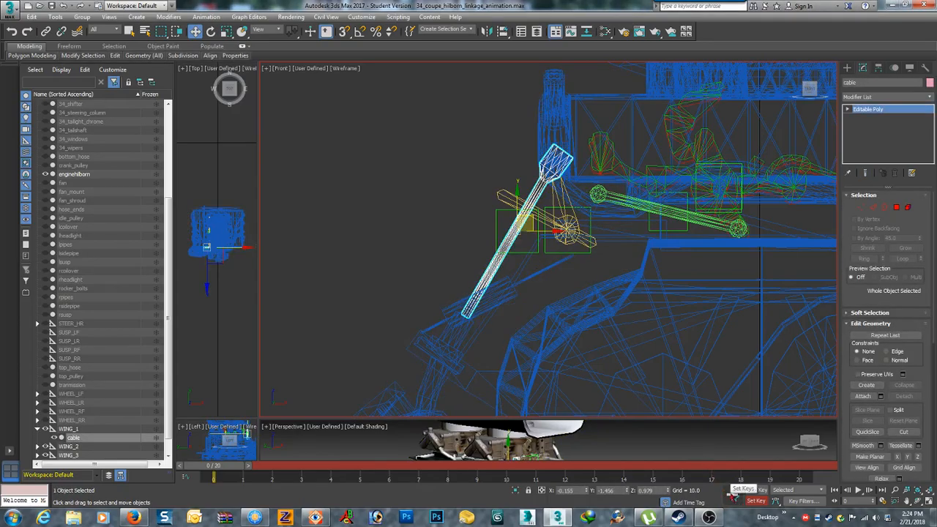
{"action": "left_click", "coordinate": [732, 495]}
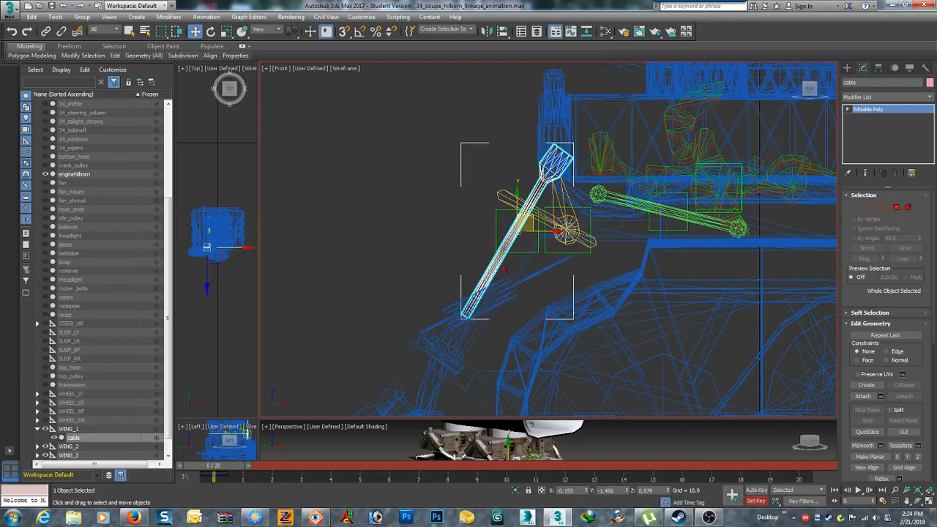
{"action": "left_click_drag", "start_coordinate": [211, 465], "coordinate": [496, 466]}
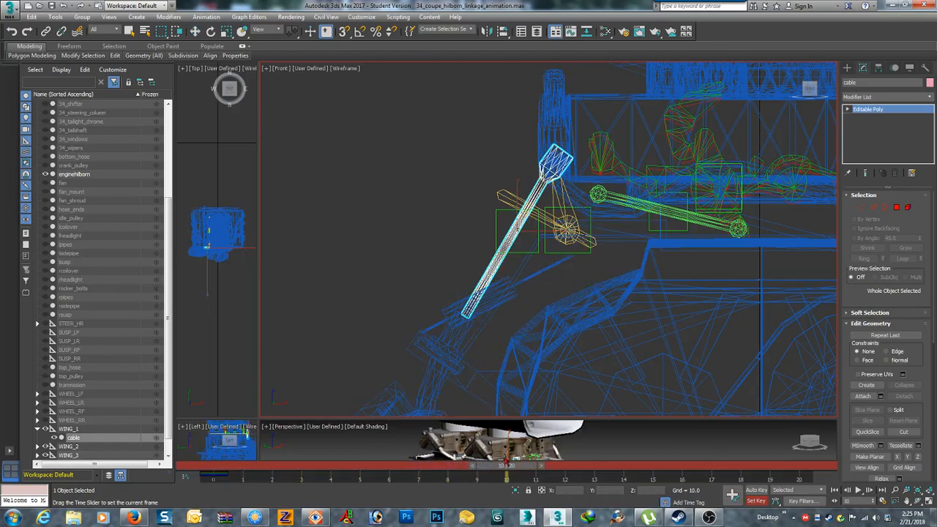
{"action": "key", "text": "w"}
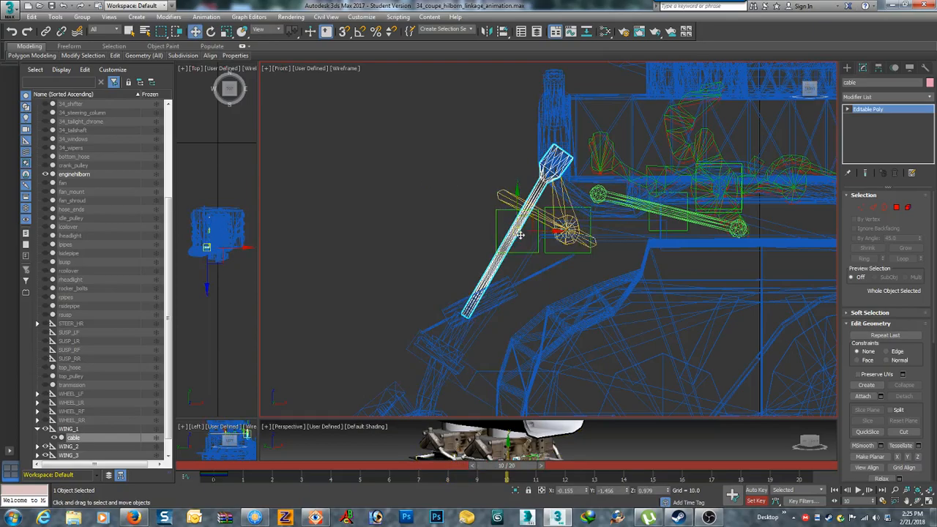
{"action": "left_click_drag", "start_coordinate": [527, 217], "coordinate": [503, 261]}
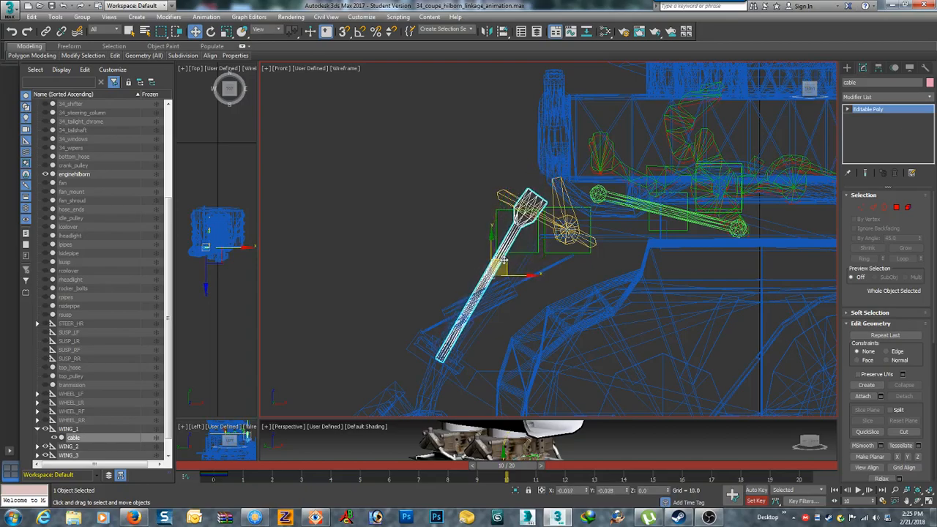
Tilt the cable slightly counterclockwise at frame 10, realign its forked end with the main linkage arm, and key the pose.
{"action": "left_click", "coordinate": [211, 32]}
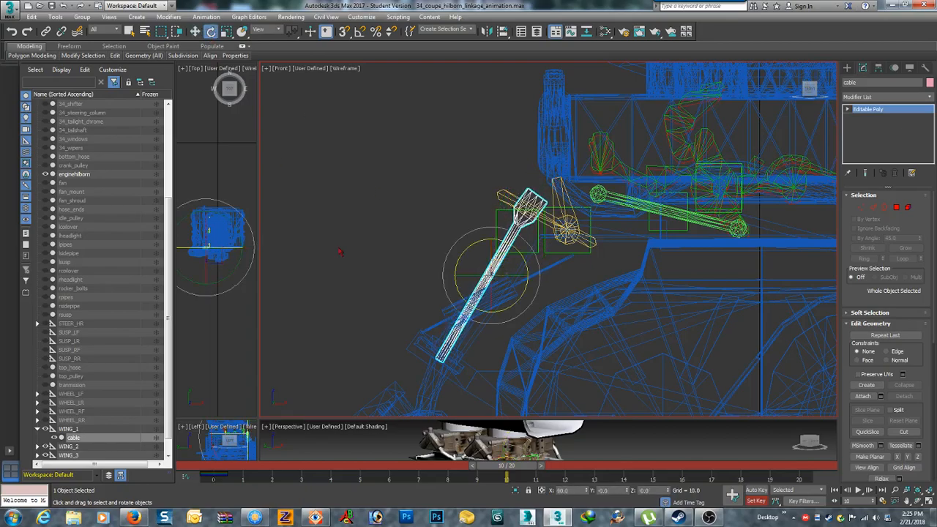
{"action": "left_click", "coordinate": [457, 261]}
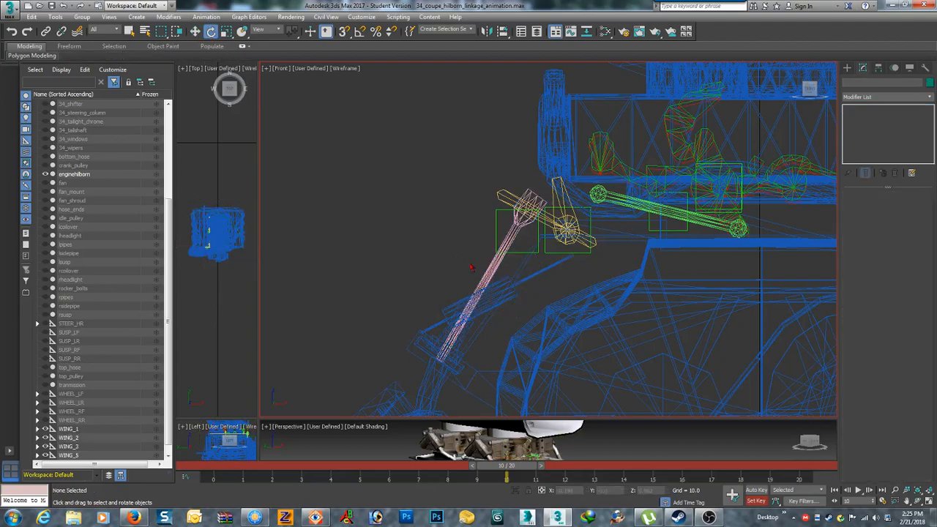
{"action": "left_click", "coordinate": [472, 266]}
{"action": "left_click_drag", "start_coordinate": [461, 256], "coordinate": [456, 258]}
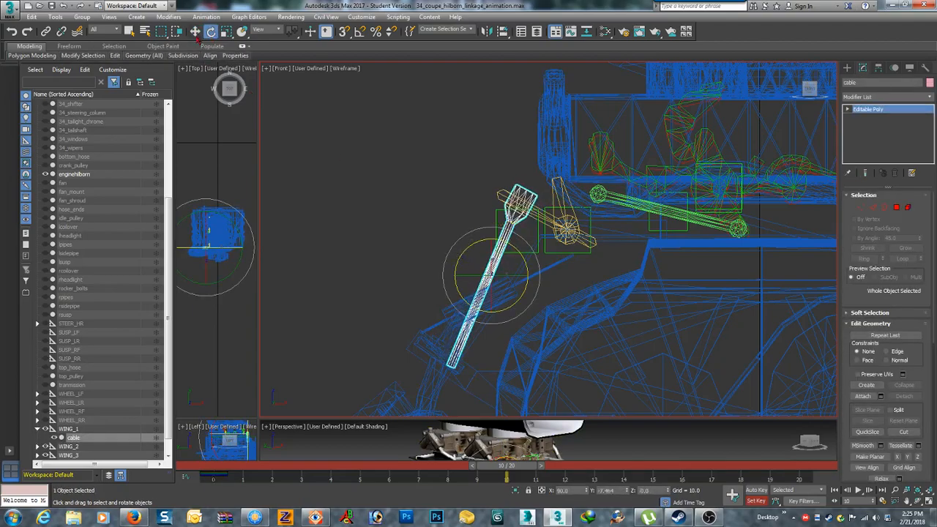
{"action": "left_click", "coordinate": [195, 31]}
{"action": "left_click_drag", "start_coordinate": [501, 262], "coordinate": [489, 261]}
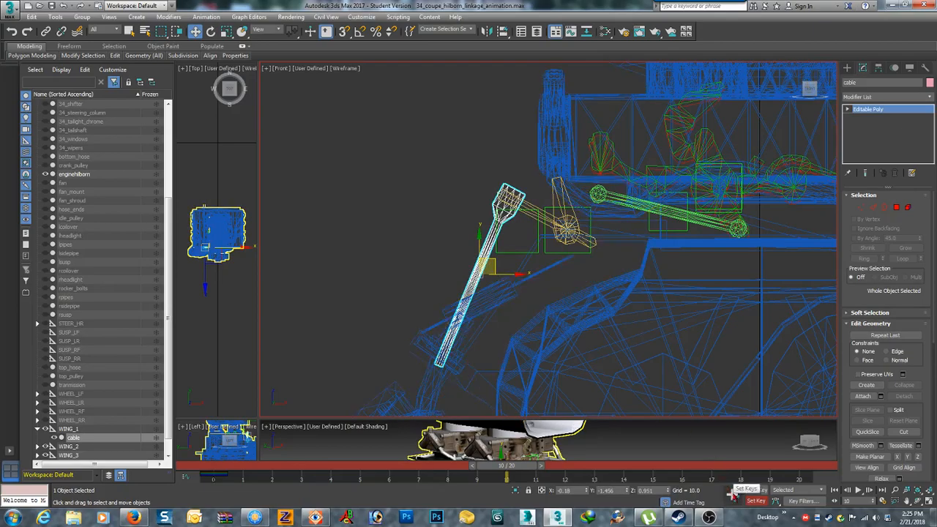
{"action": "left_click", "coordinate": [731, 495]}
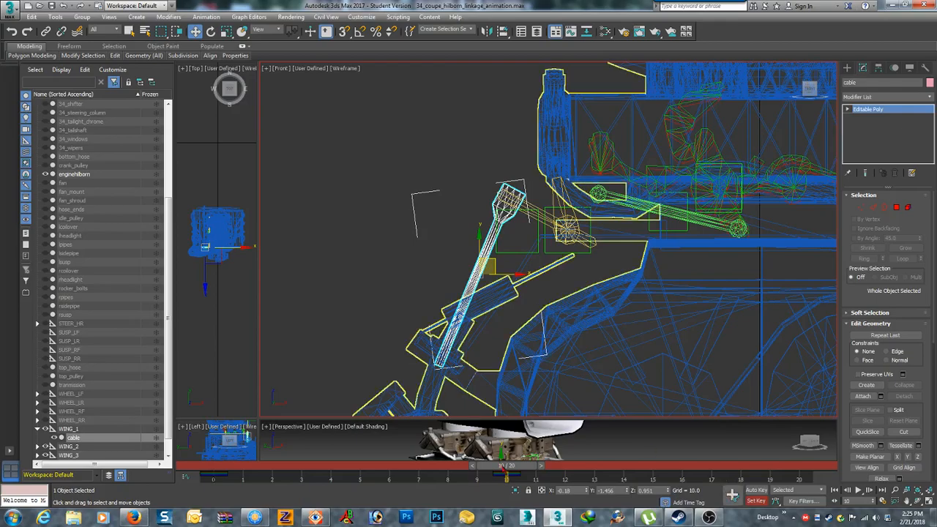
At frame 20, move the cable further down and slightly left in the Front view, and key the pose.
{"action": "left_click_drag", "start_coordinate": [505, 465], "coordinate": [813, 465]}
{"action": "key", "text": "w"}
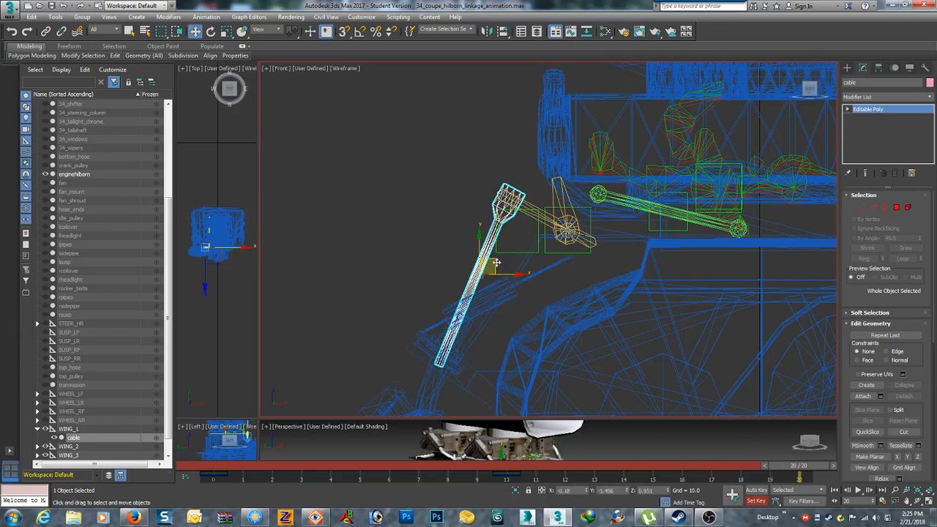
{"action": "left_click_drag", "start_coordinate": [493, 261], "coordinate": [480, 303]}
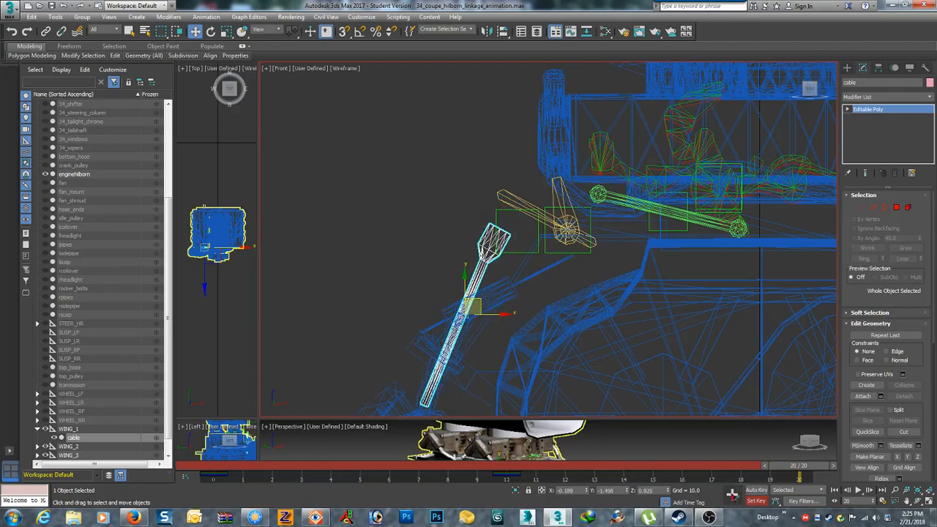
{"action": "left_click", "coordinate": [732, 494]}
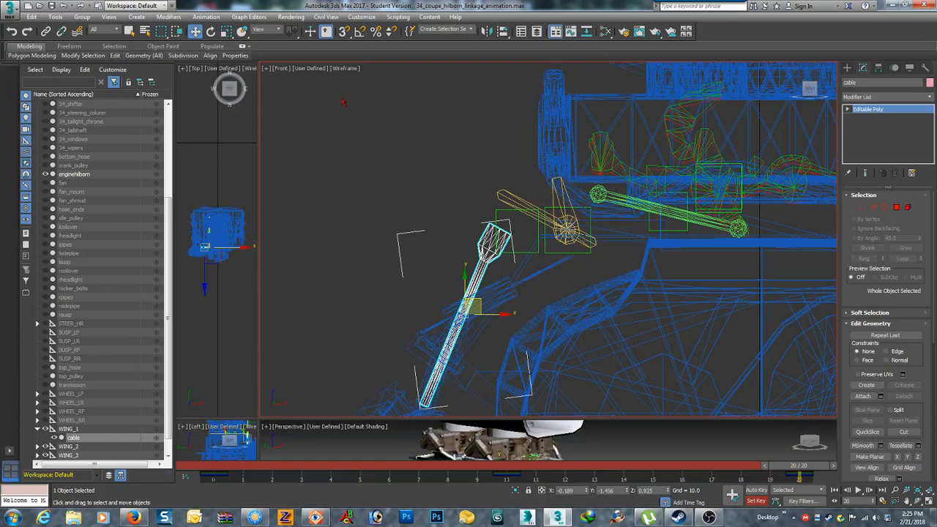
At frame 0, rotate main_linkage clockwise until its long arm meets the cable's forked end, and key the pose.
{"action": "left_click", "coordinate": [393, 120]}
{"action": "left_click_drag", "start_coordinate": [799, 474], "coordinate": [212, 467]}
{"action": "key", "text": "w"}
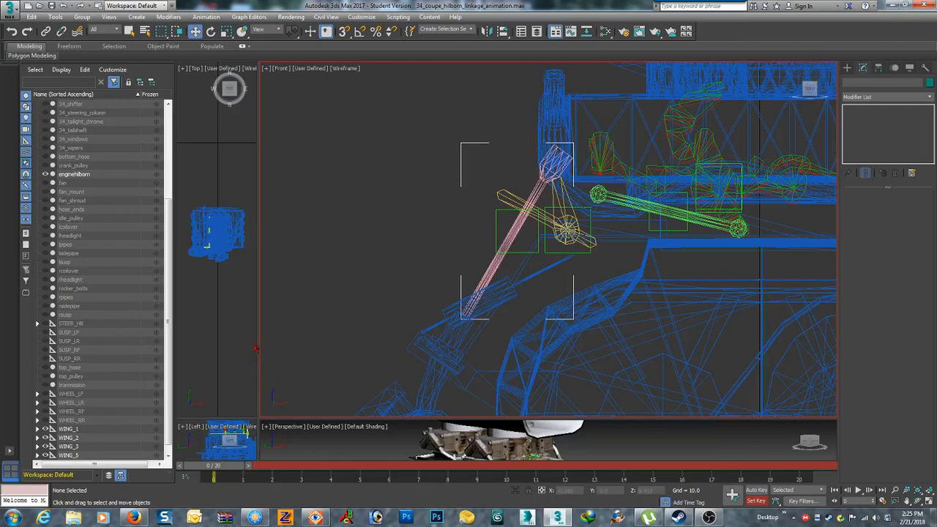
{"action": "left_click", "coordinate": [505, 195]}
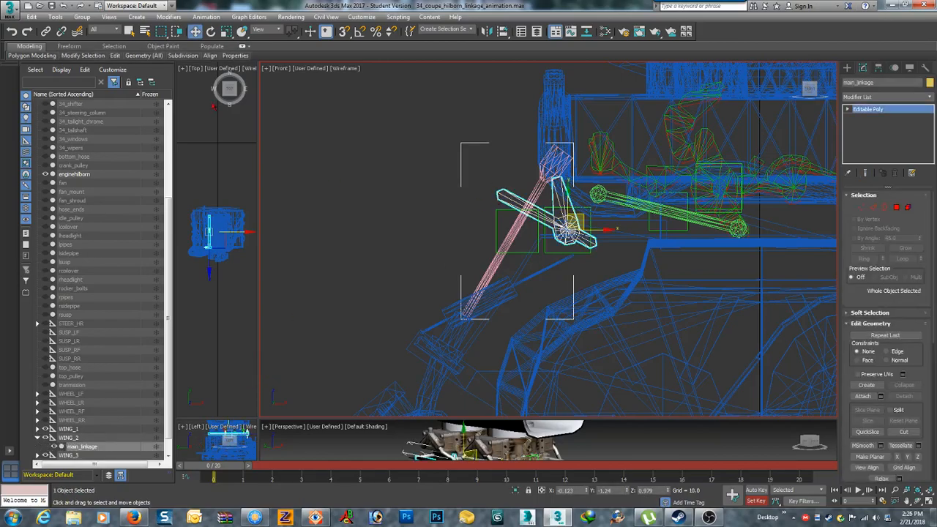
{"action": "left_click", "coordinate": [210, 32]}
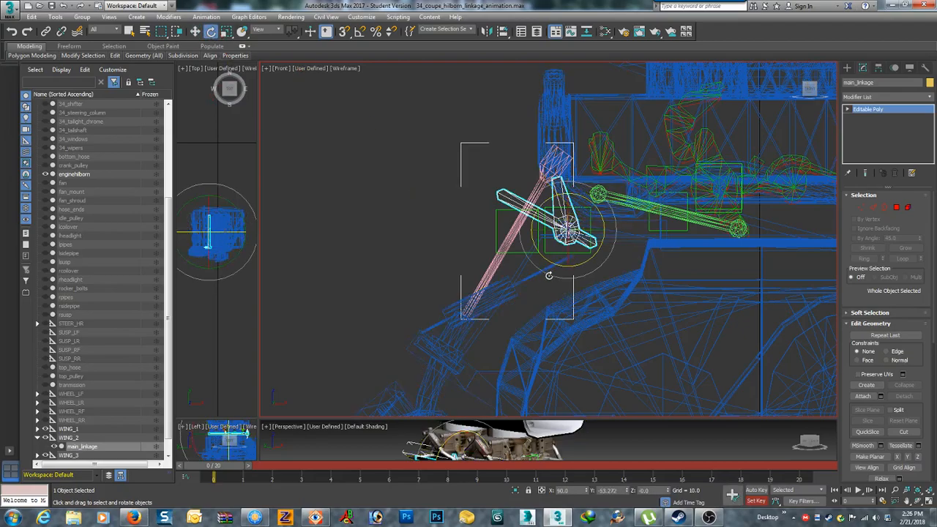
{"action": "left_click_drag", "start_coordinate": [553, 263], "coordinate": [516, 218]}
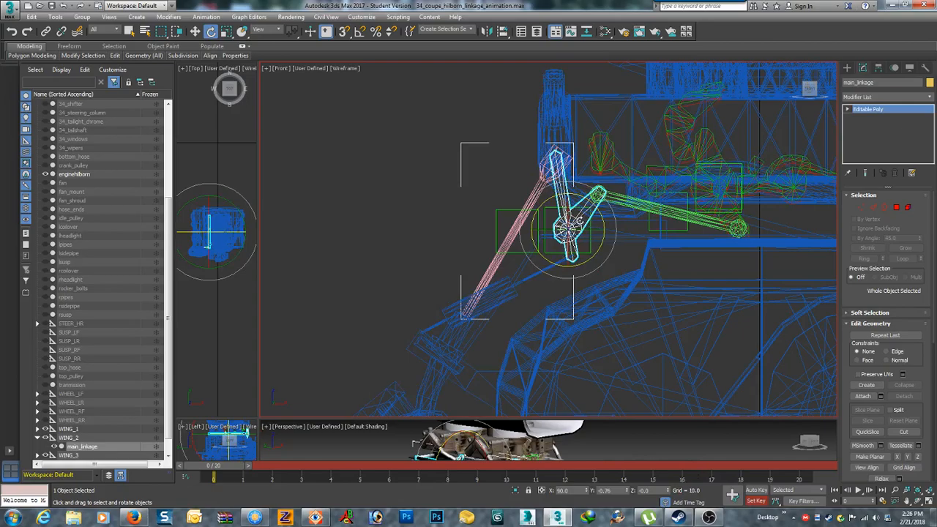
{"action": "key", "text": "w"}
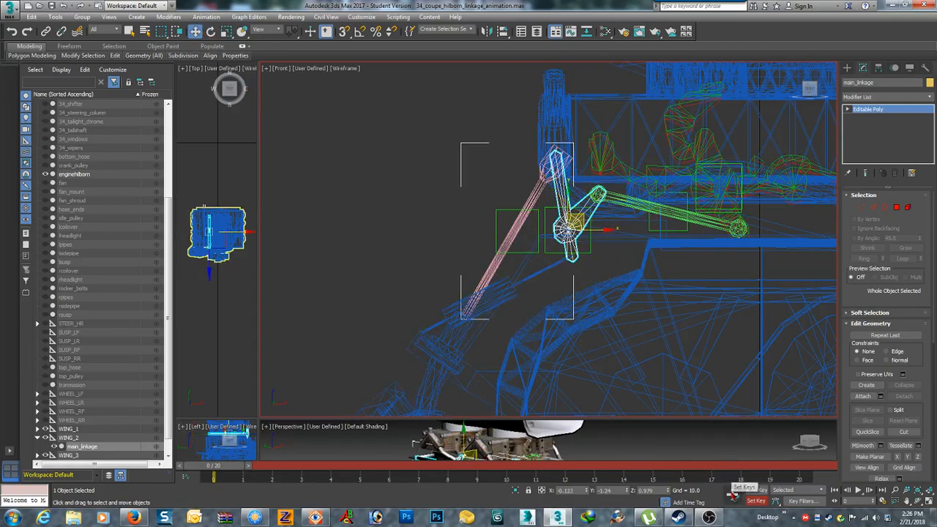
{"action": "left_click", "coordinate": [731, 495]}
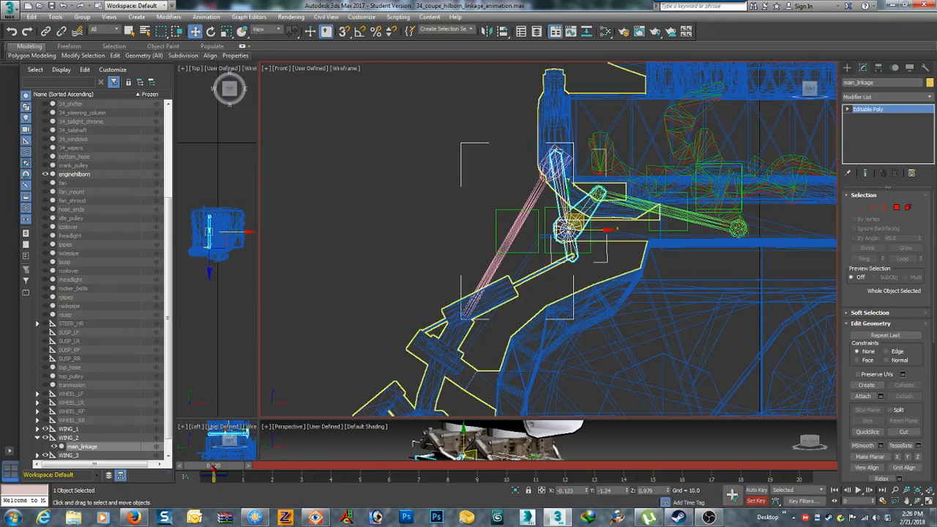
At frame 10, rotate main_linkage counterclockwise until its long arm meets the lowered cable's forked end, and key the pose.
{"action": "left_click_drag", "start_coordinate": [213, 465], "coordinate": [505, 465]}
{"action": "key", "text": "w"}
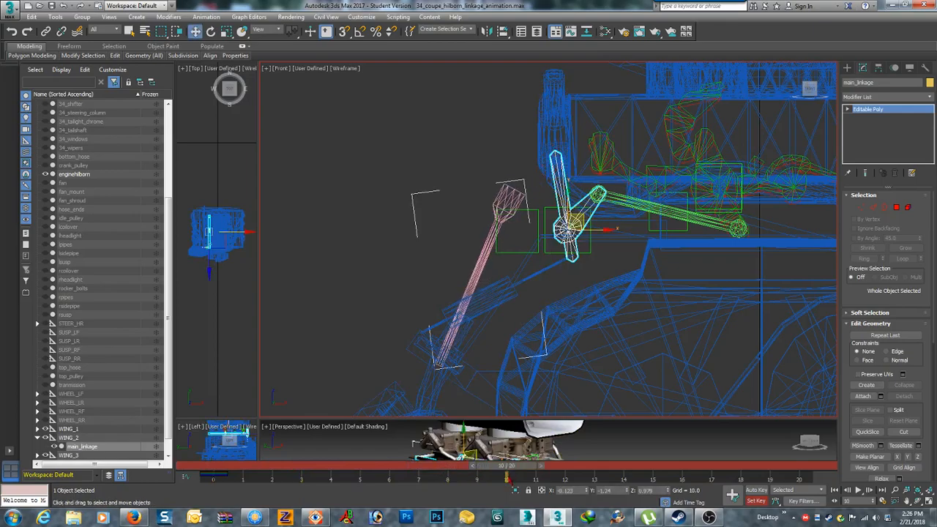
{"action": "key", "text": "e"}
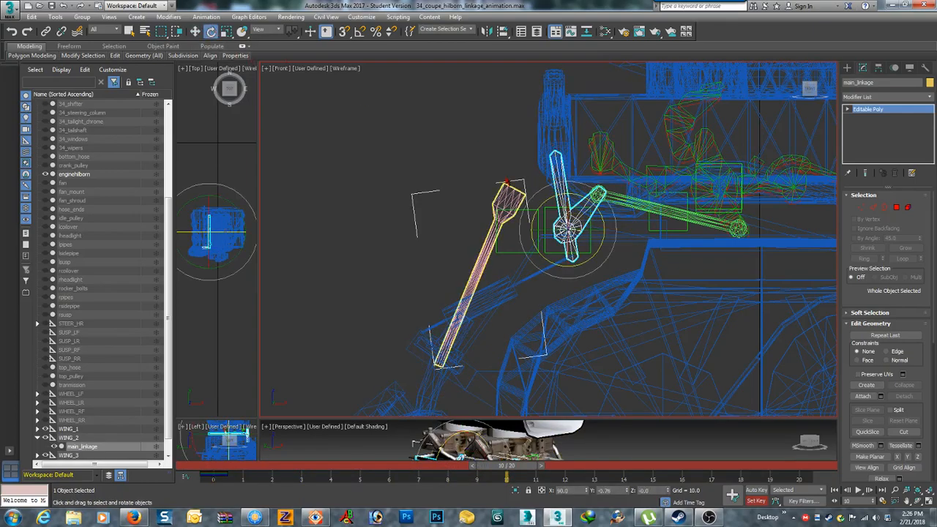
{"action": "left_click_drag", "start_coordinate": [545, 201], "coordinate": [504, 237]}
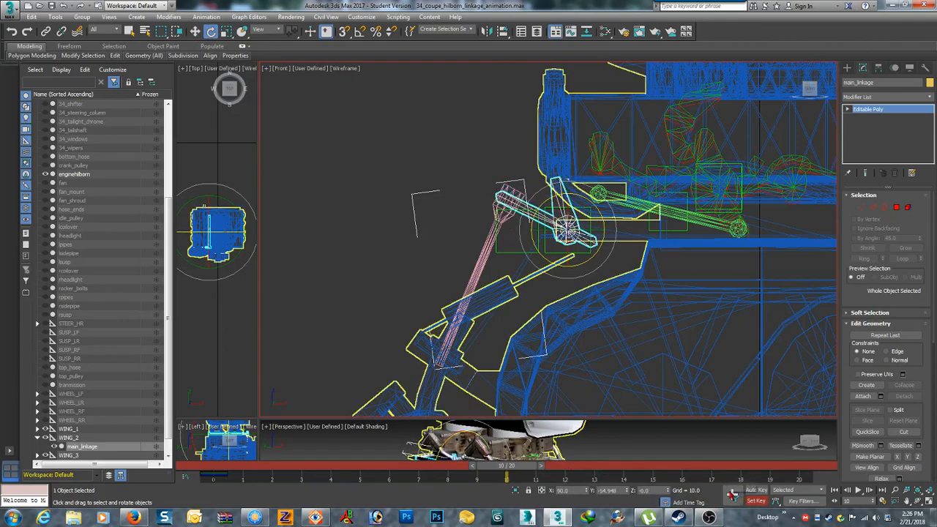
{"action": "left_click", "coordinate": [732, 494]}
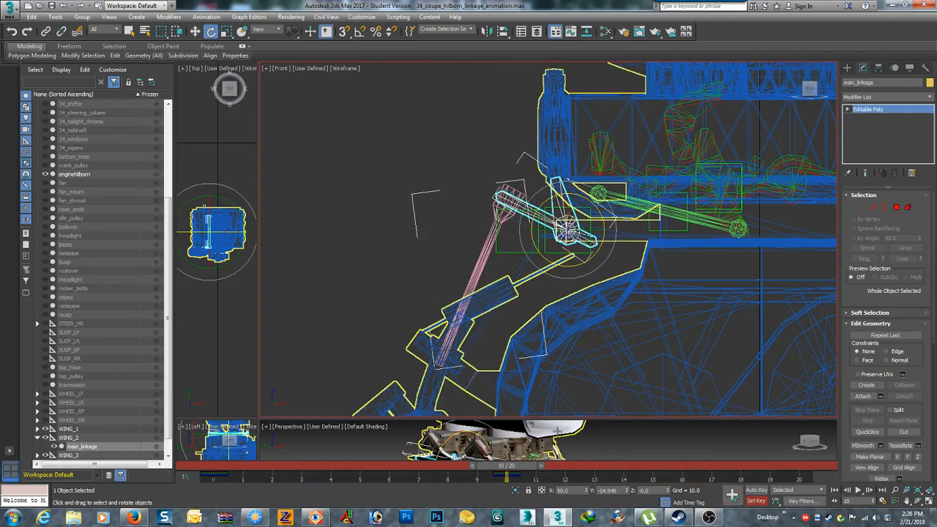
At frame 20, rotate main_linkage further counterclockwise to follow the cable's forked end, key the pose, and deselect it.
{"action": "left_click_drag", "start_coordinate": [524, 467], "coordinate": [832, 469]}
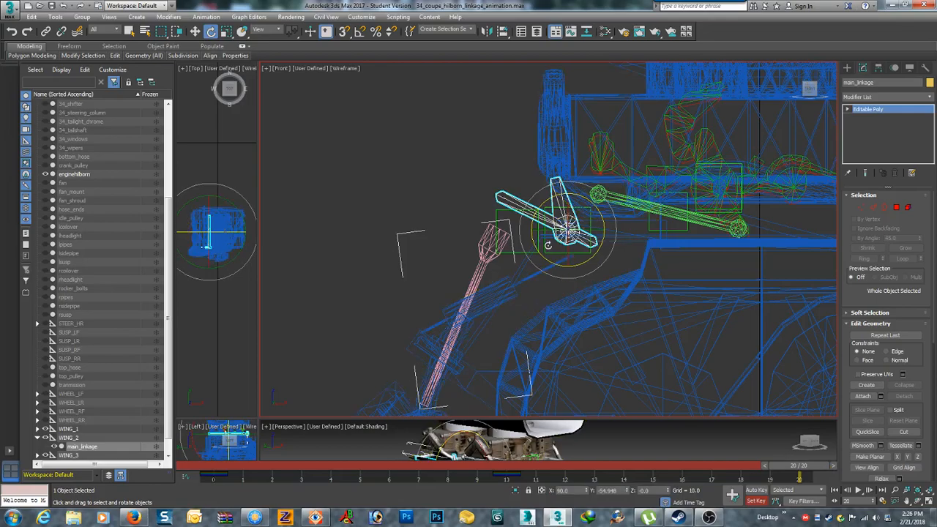
{"action": "left_click_drag", "start_coordinate": [537, 212], "coordinate": [523, 245]}
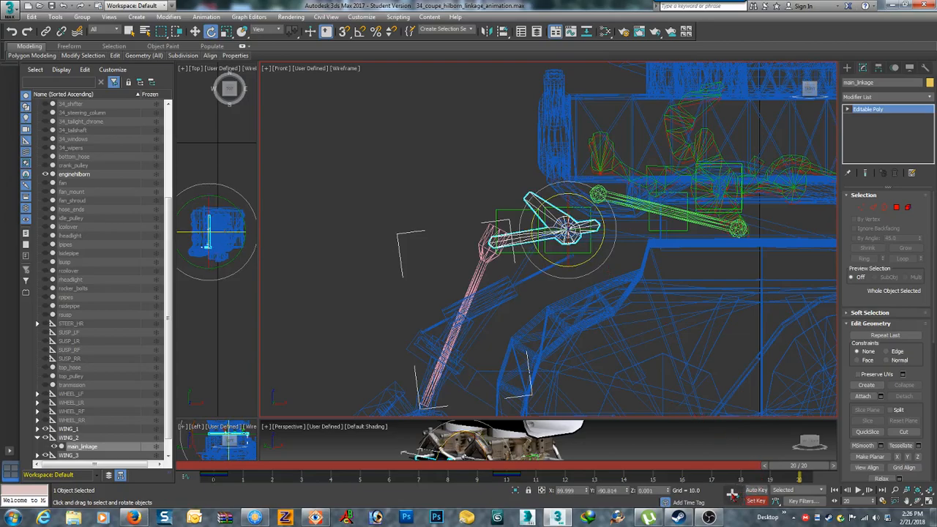
{"action": "left_click", "coordinate": [328, 106]}
{"action": "key", "text": "w"}
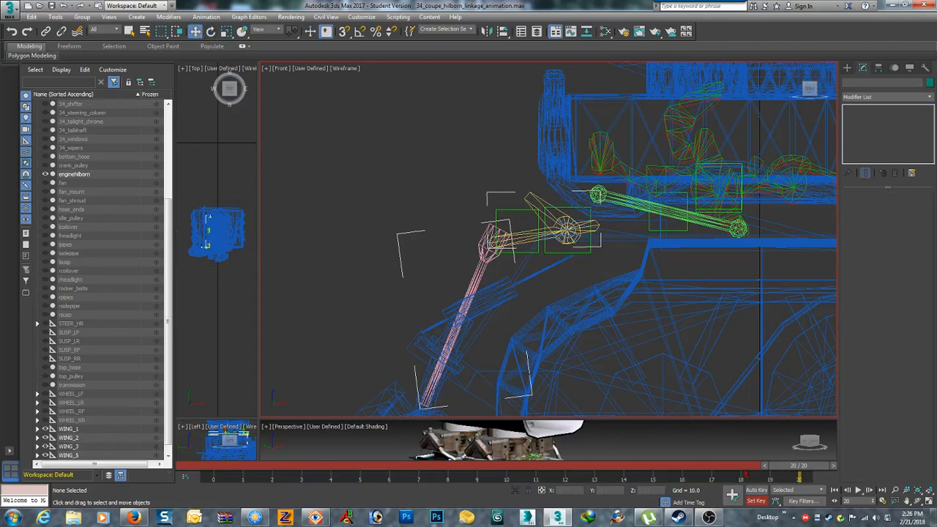
Return to frame 0 and check the linkage on the engine in an enlarged Perspective view.
{"action": "left_click_drag", "start_coordinate": [799, 465], "coordinate": [220, 465]}
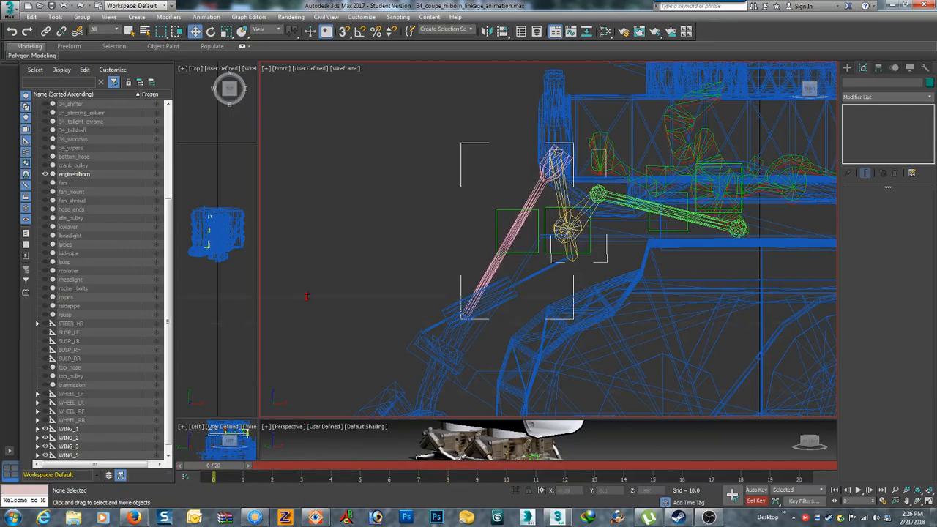
{"action": "left_click_drag", "start_coordinate": [308, 420], "coordinate": [308, 198]}
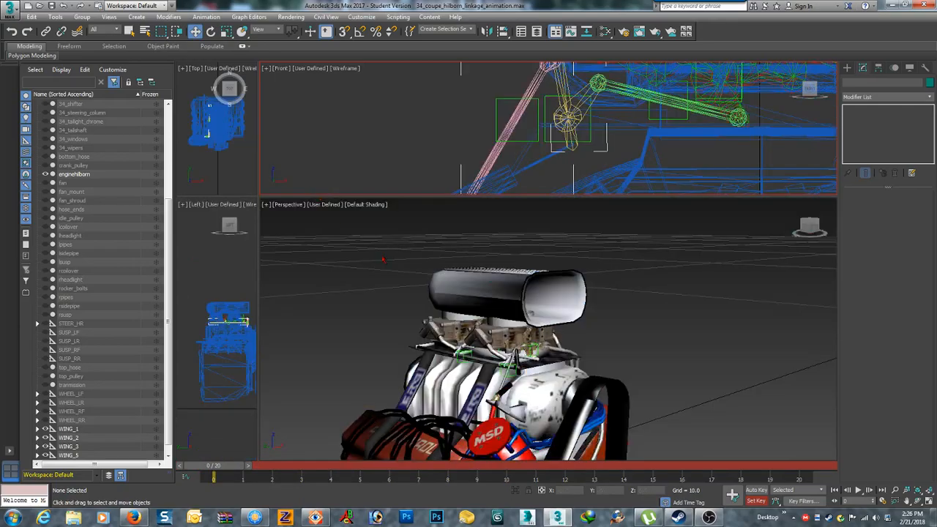
{"action": "left_click", "coordinate": [529, 415]}
{"action": "scroll", "coordinate": [505, 412], "scroll_direction": "up", "scroll_amount": 2}
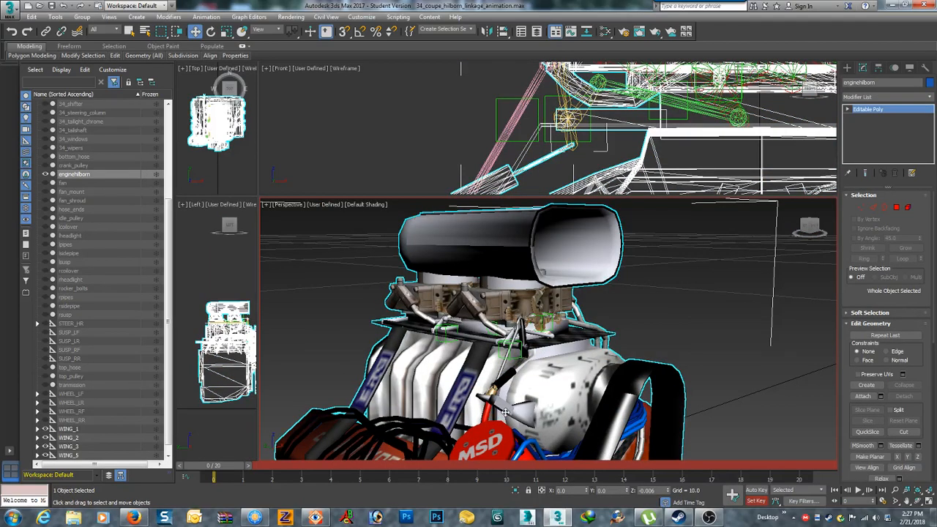
{"action": "left_click_drag", "start_coordinate": [227, 465], "coordinate": [206, 442]}
{"action": "left_click_drag", "start_coordinate": [408, 196], "coordinate": [407, 379]}
{"action": "left_click", "coordinate": [357, 209]}
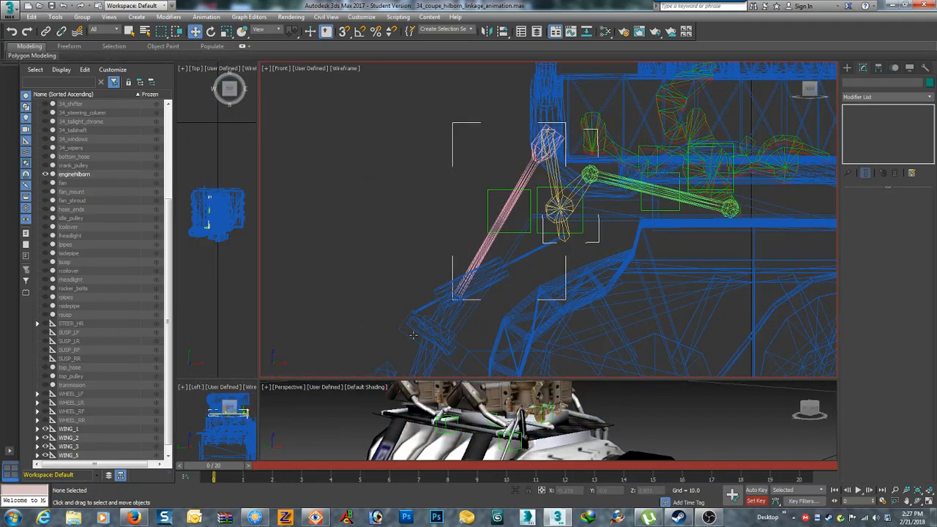
Key short_linkage at frame 0, and at frame 20 slide it horizontally to meet main_linkage's short arm and key that pose.
{"action": "left_click", "coordinate": [699, 201]}
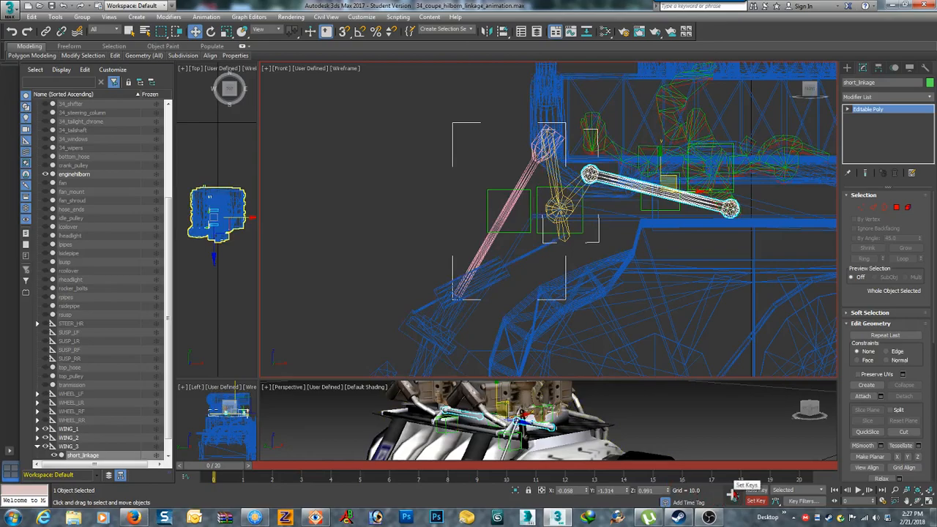
{"action": "left_click", "coordinate": [732, 495]}
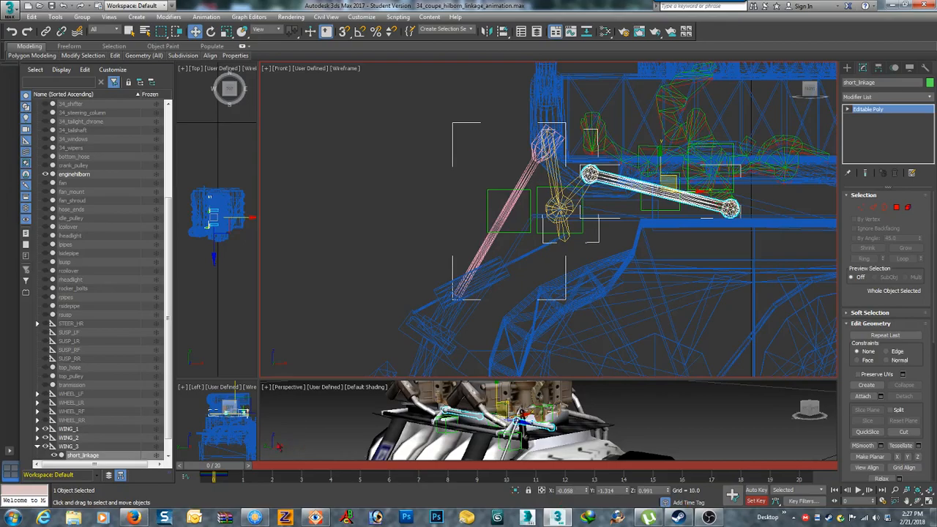
{"action": "left_click_drag", "start_coordinate": [214, 466], "coordinate": [825, 466]}
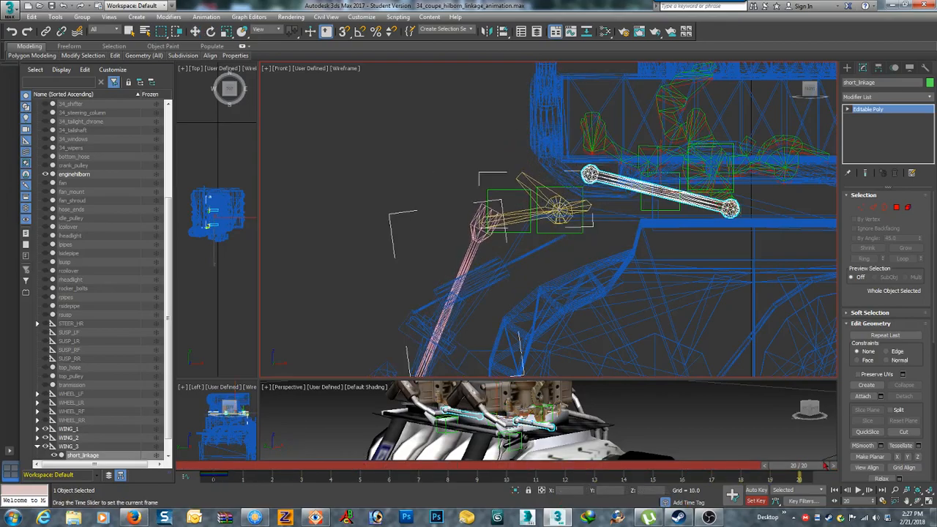
{"action": "key", "text": "w"}
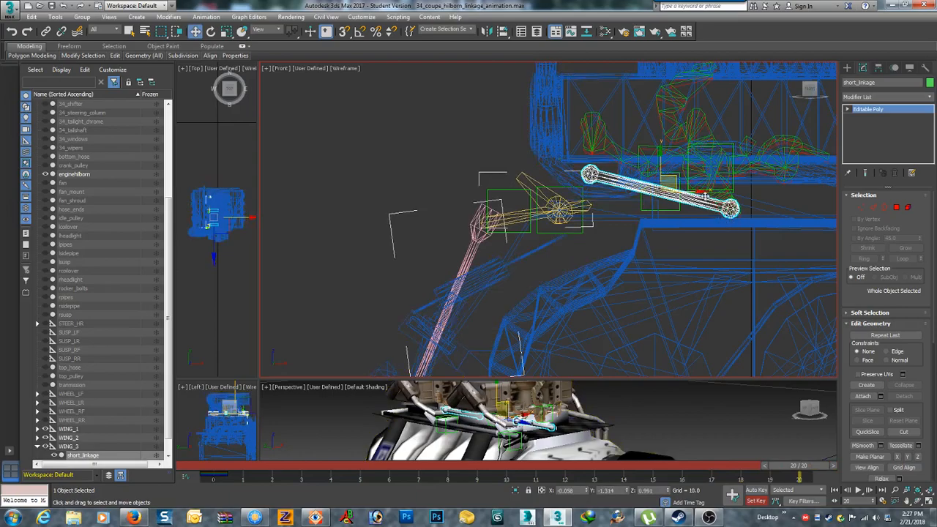
{"action": "left_click_drag", "start_coordinate": [701, 191], "coordinate": [633, 210]}
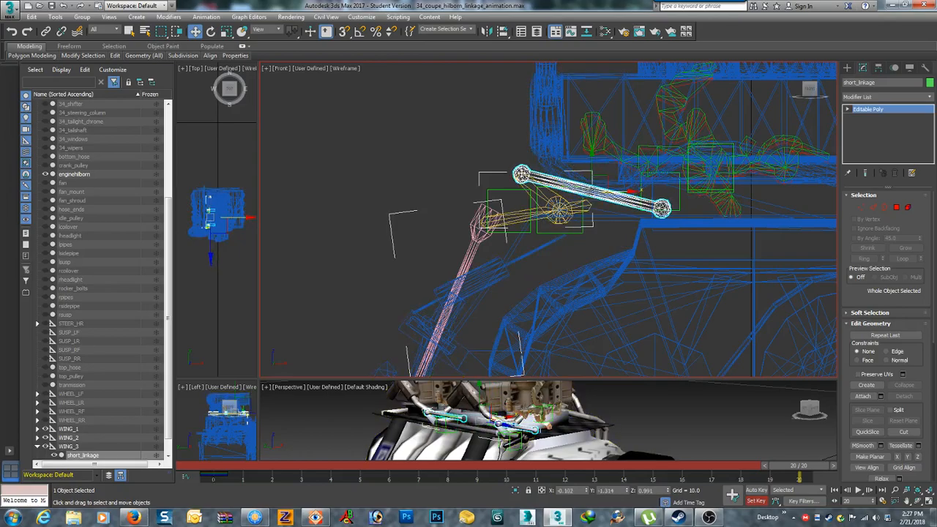
{"action": "left_click", "coordinate": [731, 492]}
{"action": "left_click_drag", "start_coordinate": [791, 465], "coordinate": [712, 467]}
{"action": "left_click_drag", "start_coordinate": [426, 484], "coordinate": [201, 481]}
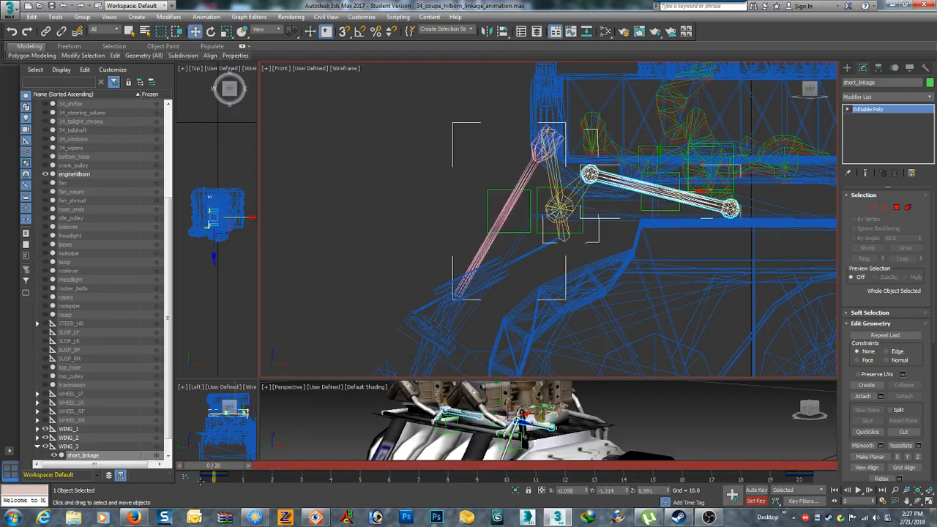
{"action": "left_click", "coordinate": [418, 93]}
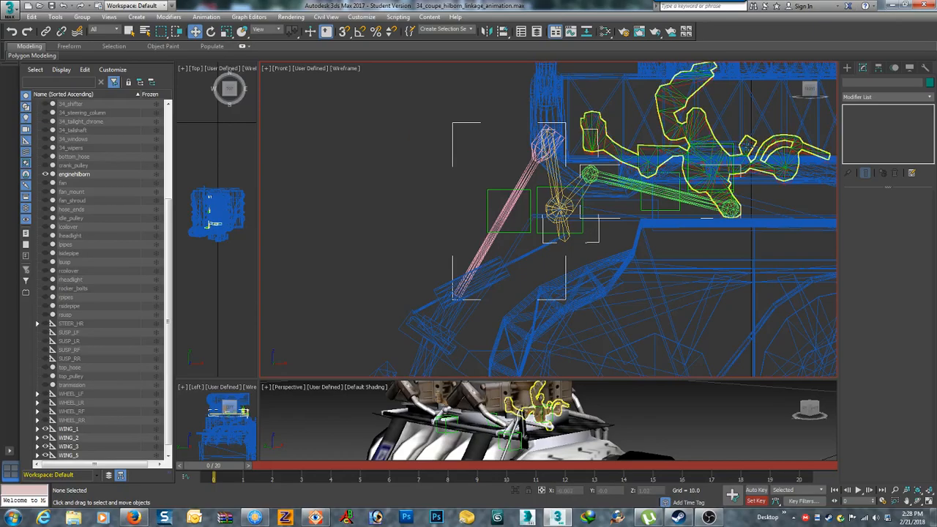
Key front_carby at frame 0, and at frame 20 rotate it clockwise about 78° until its lower arm meets short_linkage, keying that pose.
{"action": "left_click", "coordinate": [743, 159]}
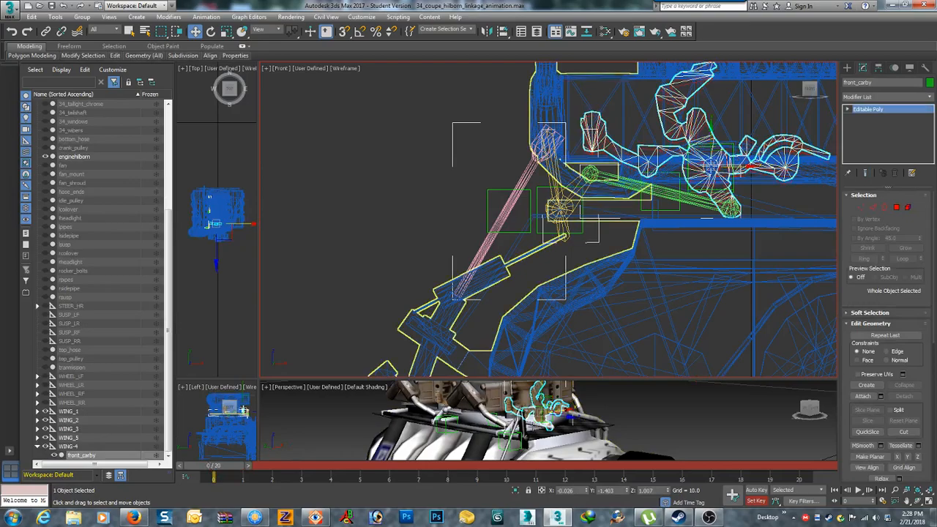
{"action": "left_click", "coordinate": [732, 495]}
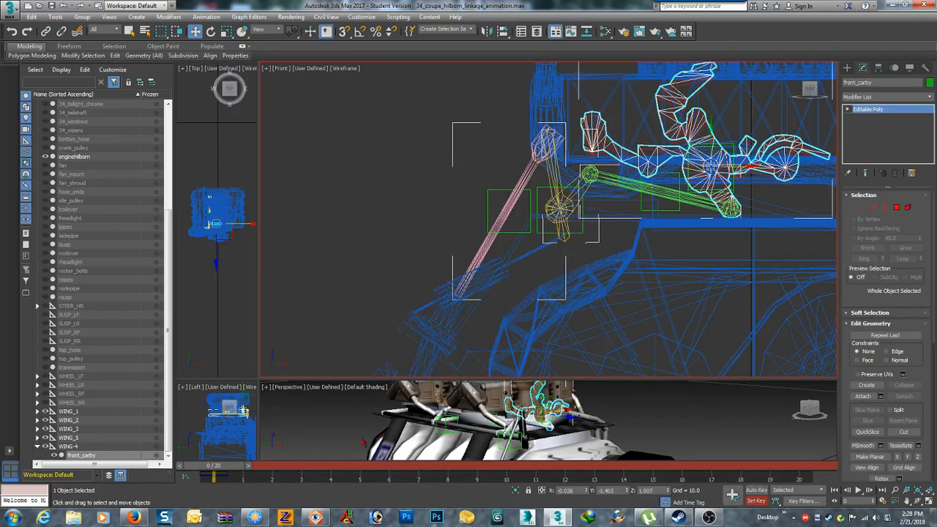
{"action": "left_click_drag", "start_coordinate": [214, 468], "coordinate": [816, 454]}
{"action": "key", "text": "w"}
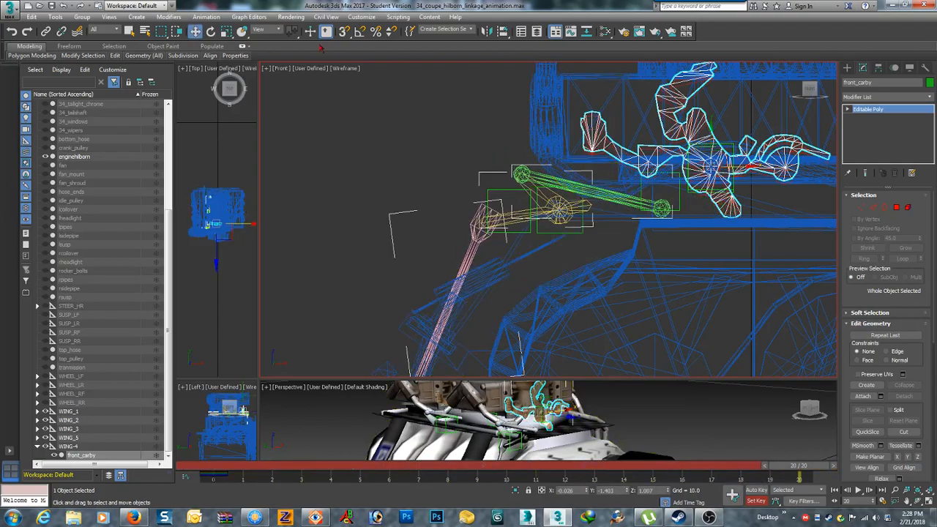
{"action": "left_click", "coordinate": [210, 32]}
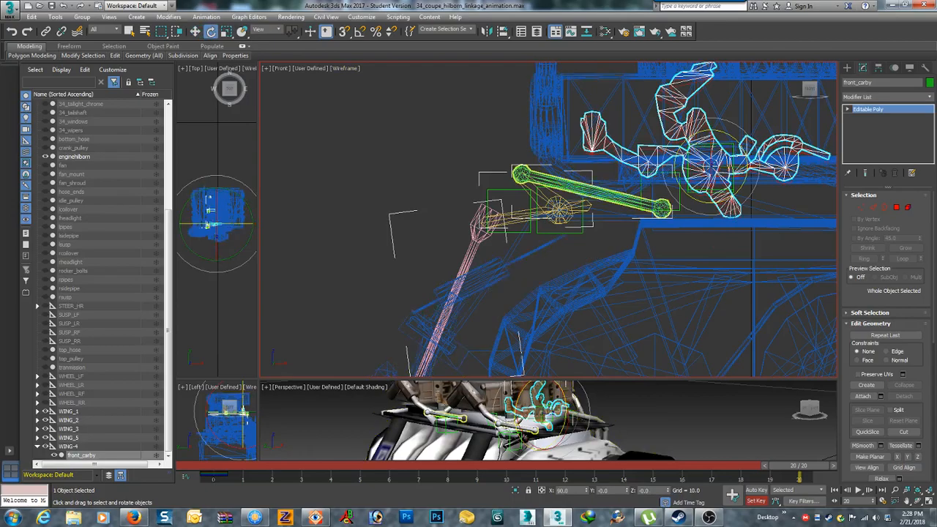
{"action": "mouse_move", "coordinate": [679, 183]}
{"action": "left_mouse_down"}
{"action": "mouse_move", "coordinate": [652, 101]}
{"action": "mouse_move", "coordinate": [646, 112]}
{"action": "left_mouse_up"}
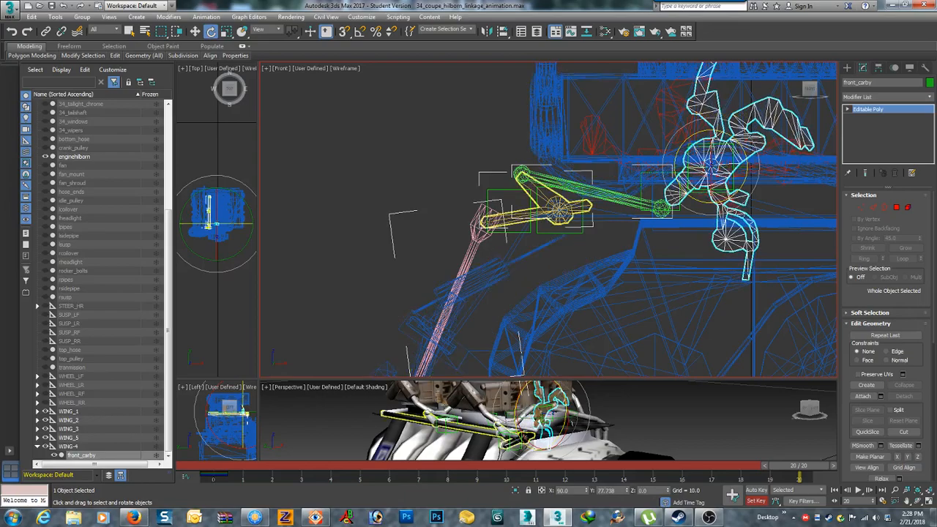
{"action": "left_click", "coordinate": [732, 494]}
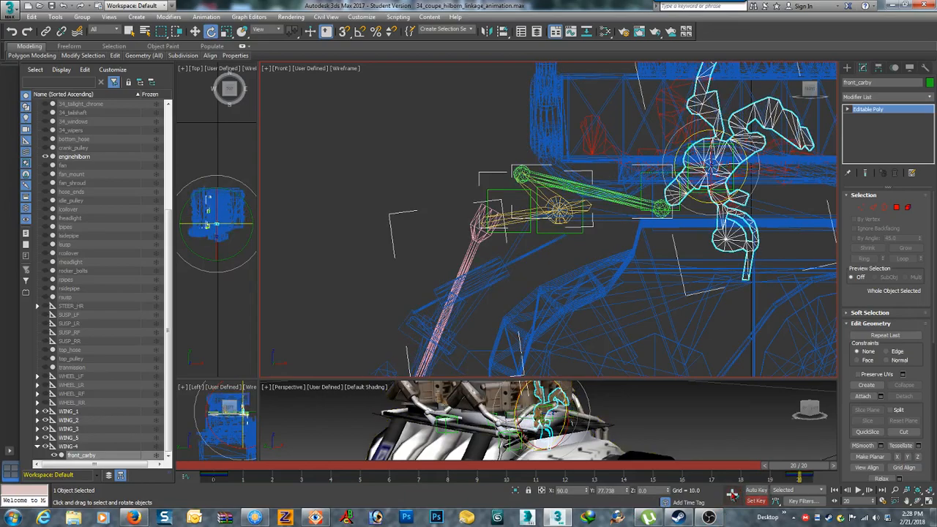
{"action": "left_click_drag", "start_coordinate": [788, 465], "coordinate": [210, 482]}
{"action": "key", "text": "e"}
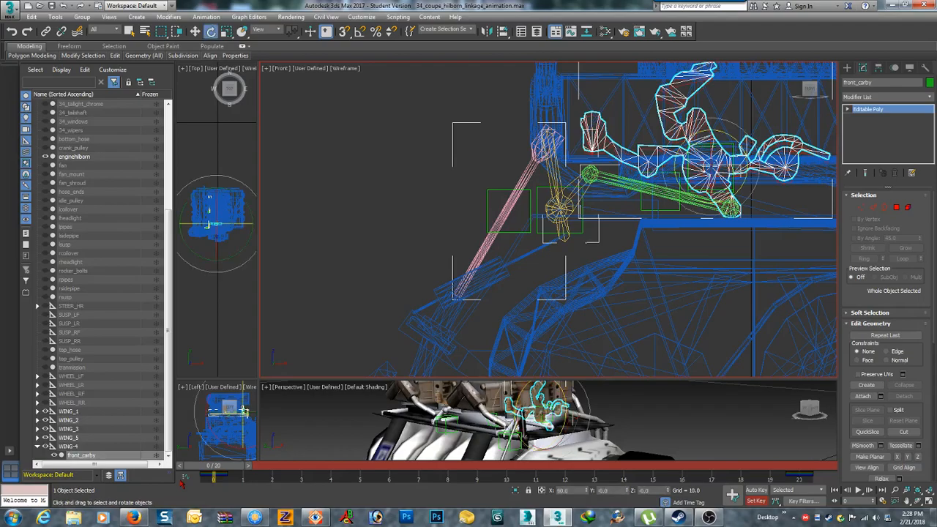
{"action": "left_click", "coordinate": [353, 142]}
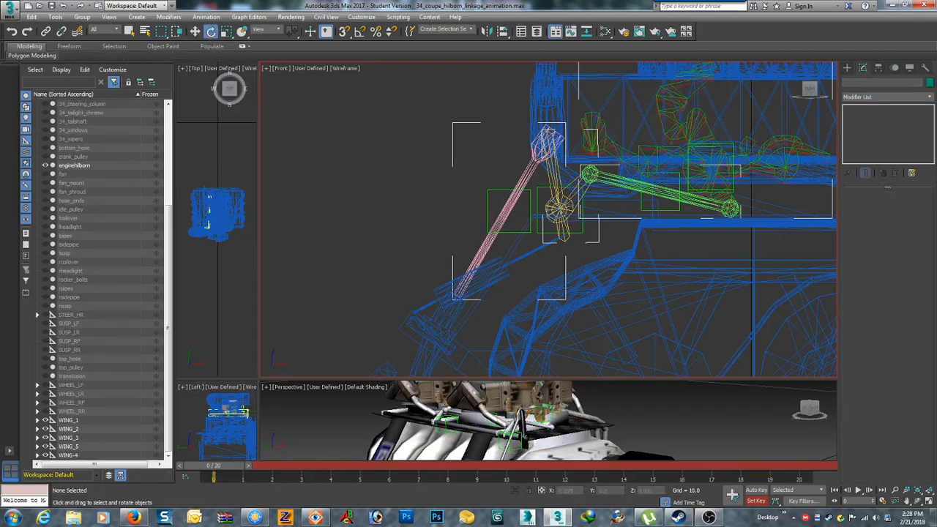
Key rear_carby at frame 0, and at frame 20 rotate it clockwise about 79° to line up with front_carby, keying that pose.
{"action": "left_click", "coordinate": [786, 185]}
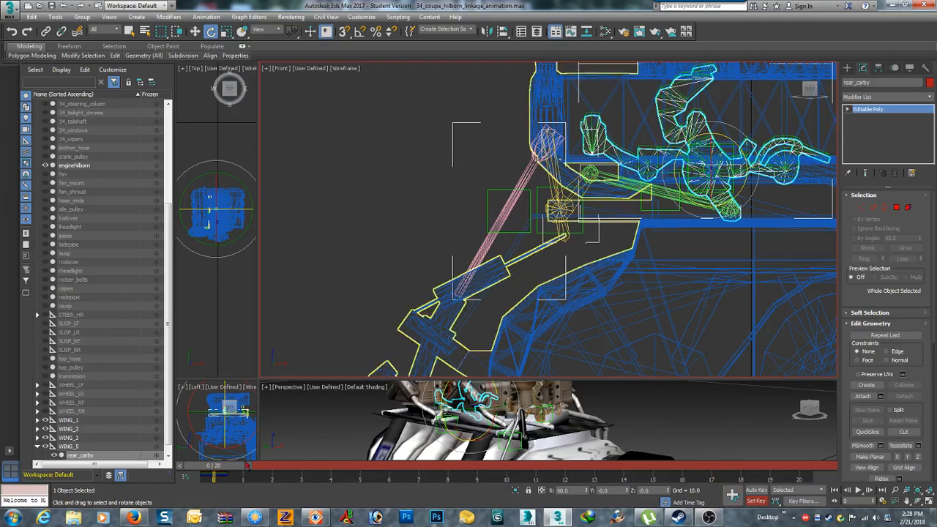
{"action": "left_click_drag", "start_coordinate": [226, 466], "coordinate": [823, 406]}
{"action": "key", "text": "e"}
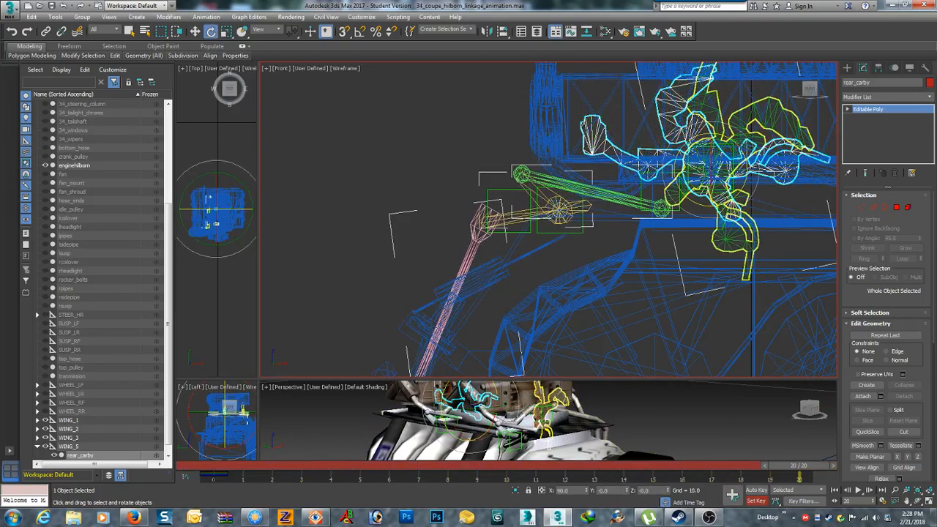
{"action": "left_click_drag", "start_coordinate": [676, 162], "coordinate": [649, 83]}
{"action": "left_click", "coordinate": [732, 494]}
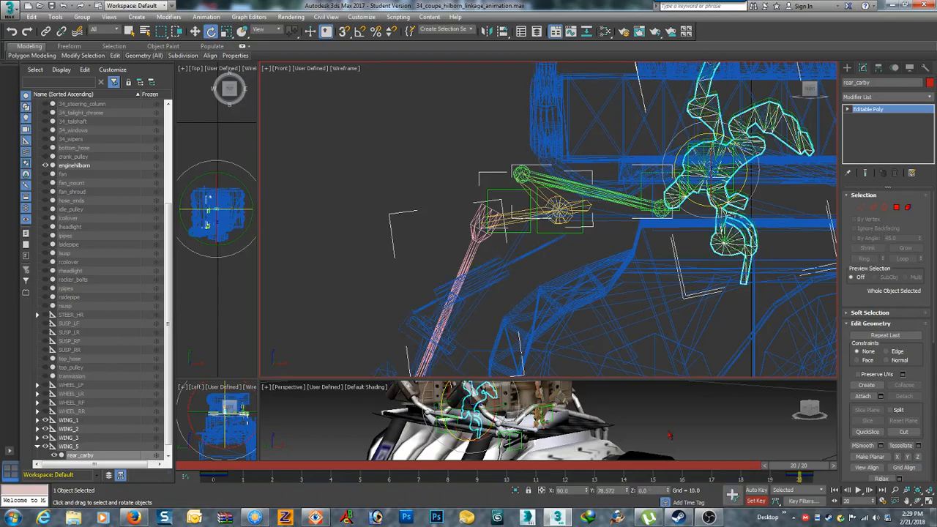
{"action": "left_click_drag", "start_coordinate": [795, 466], "coordinate": [156, 477]}
{"action": "key", "text": "e"}
{"action": "left_click", "coordinate": [335, 358]}
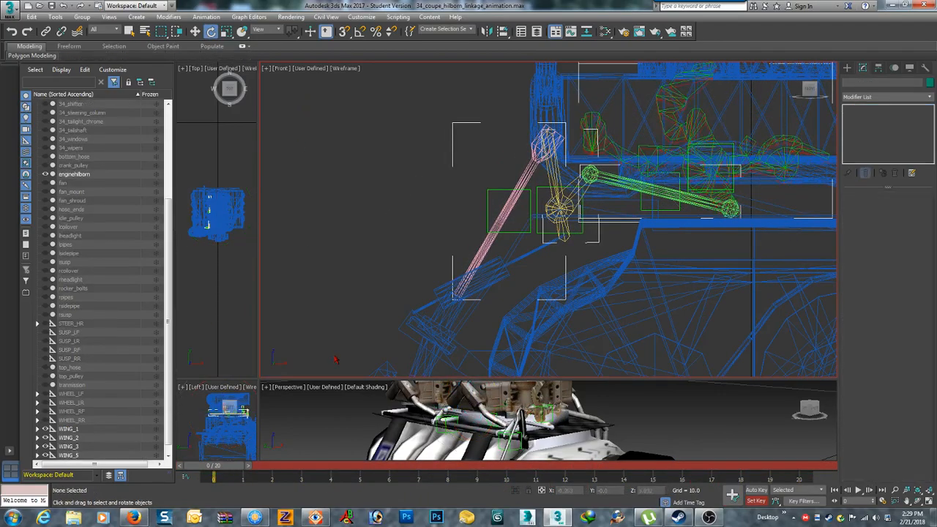
Scrub the animation in an enlarged Perspective view to check the complete linkage motion, and restore the large Front view showing the whole engine.
{"action": "left_click_drag", "start_coordinate": [341, 379], "coordinate": [344, 88]}
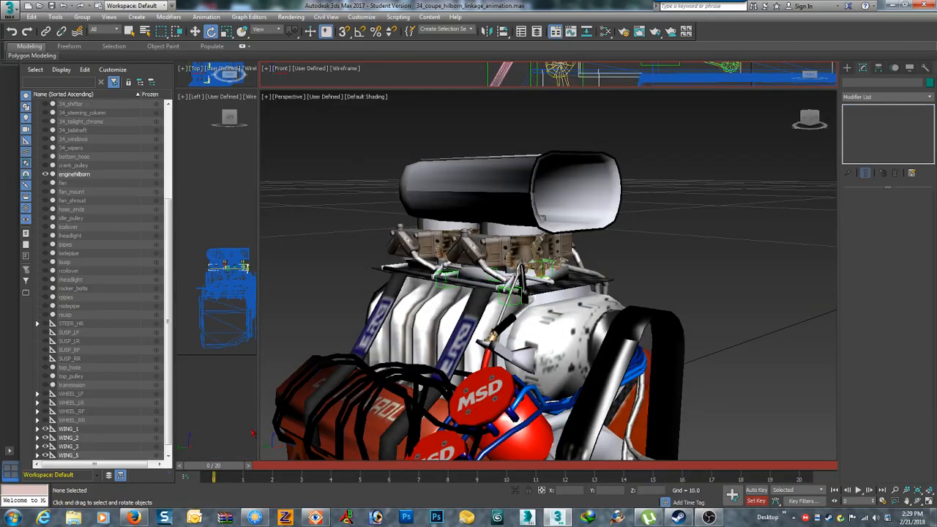
{"action": "left_click_drag", "start_coordinate": [226, 465], "coordinate": [209, 428]}
{"action": "left_click_drag", "start_coordinate": [440, 87], "coordinate": [435, 365]}
{"action": "scroll", "coordinate": [435, 192], "scroll_direction": "down", "scroll_amount": 6}
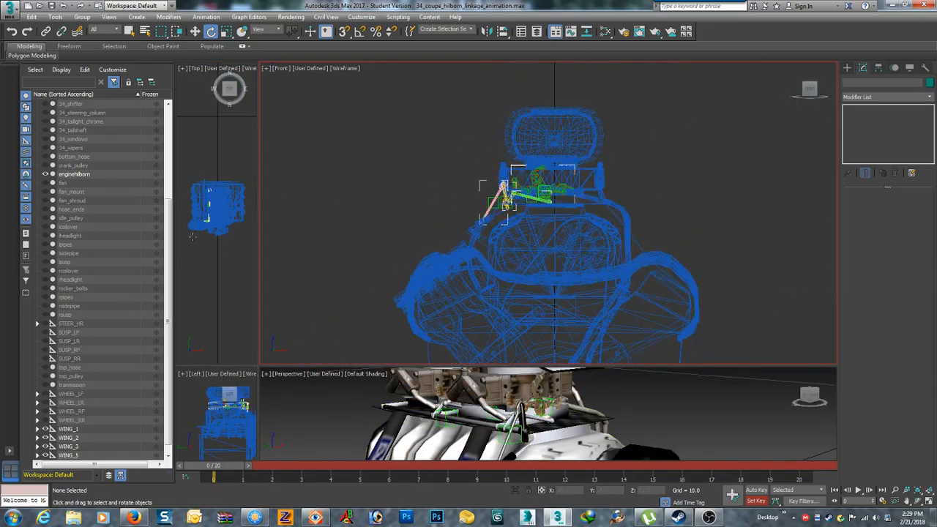
{"action": "scroll", "coordinate": [107, 439], "scroll_direction": "down", "scroll_amount": 1}
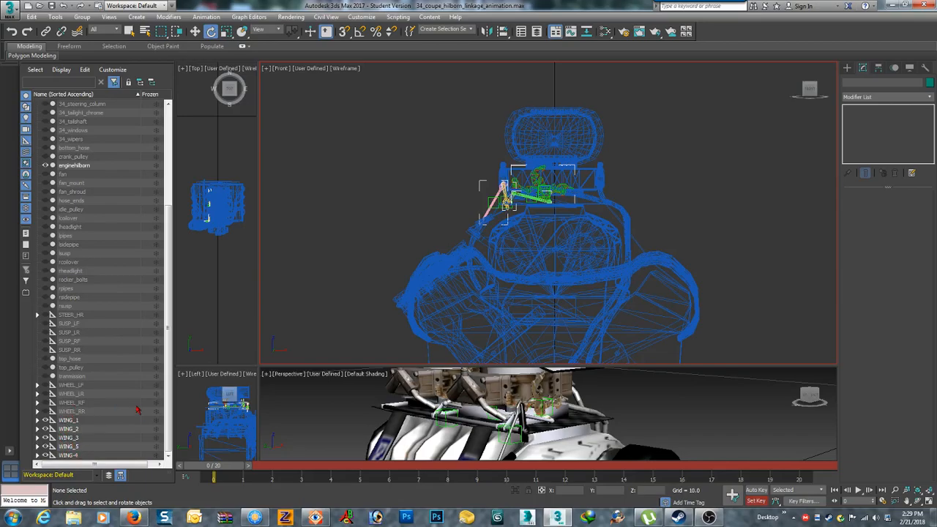
Export the scene as an FBX file named wing_1 in the 34 Ford_v2 Hilborn folder under DRAGFACTOR TO ASSETTO CORSA on drive T.
{"action": "left_click", "coordinate": [10, 10]}
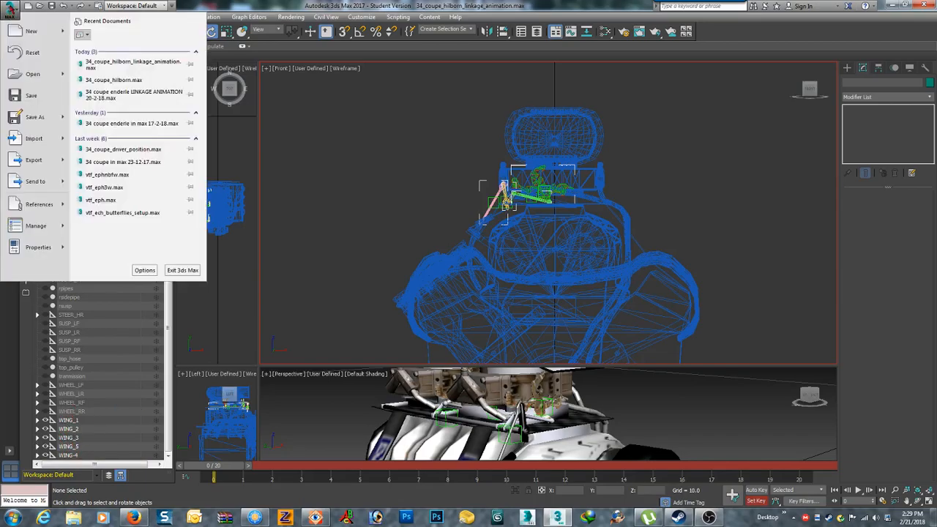
{"action": "left_click", "coordinate": [33, 159]}
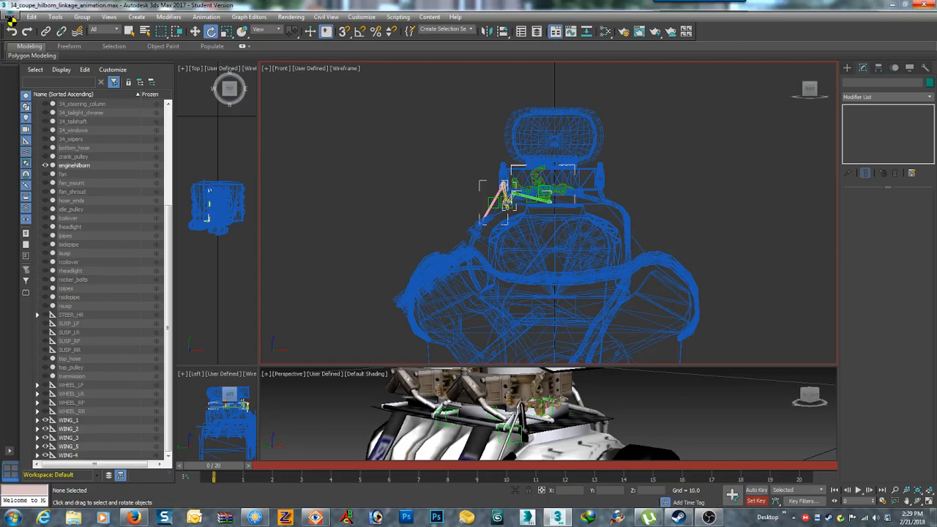
{"action": "left_click", "coordinate": [10, 19]}
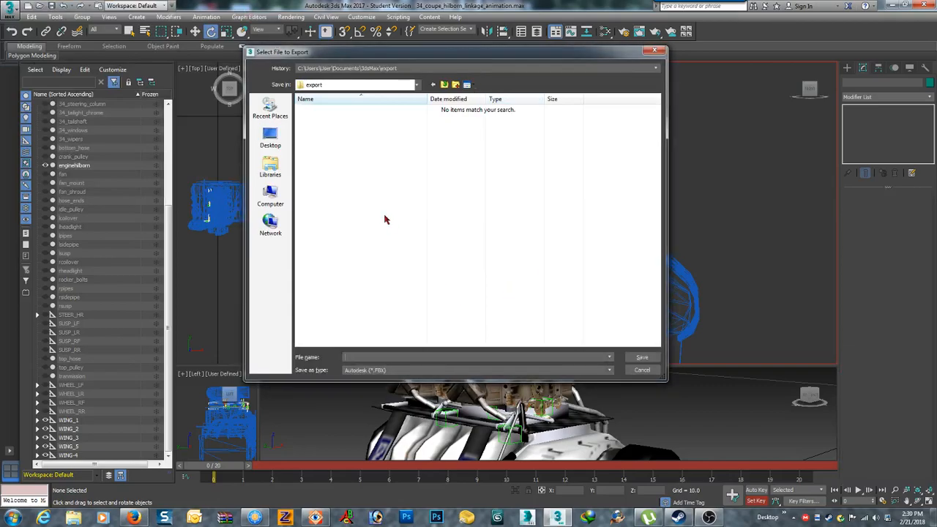
{"action": "left_click_drag", "start_coordinate": [410, 55], "coordinate": [265, 45]}
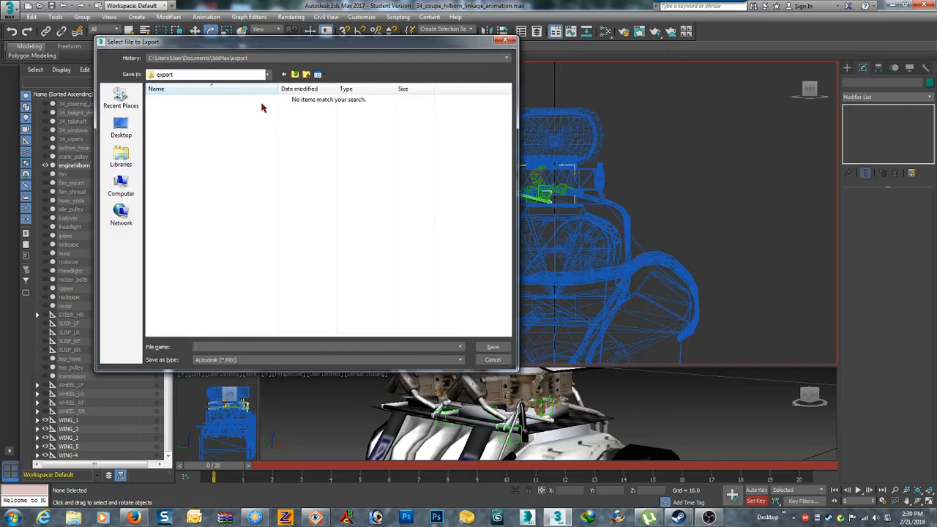
{"action": "left_click", "coordinate": [268, 75]}
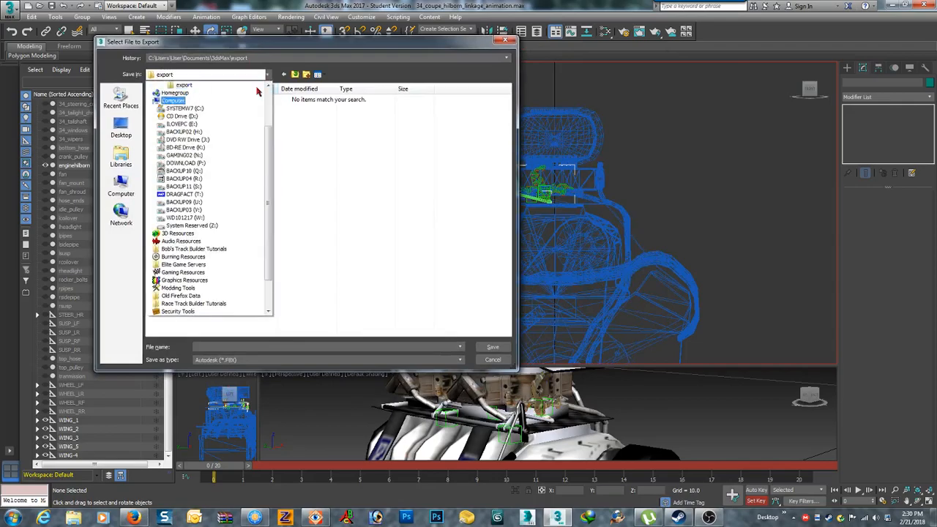
{"action": "left_click", "coordinate": [171, 197]}
{"action": "scroll", "coordinate": [410, 214], "scroll_direction": "down", "scroll_amount": 5}
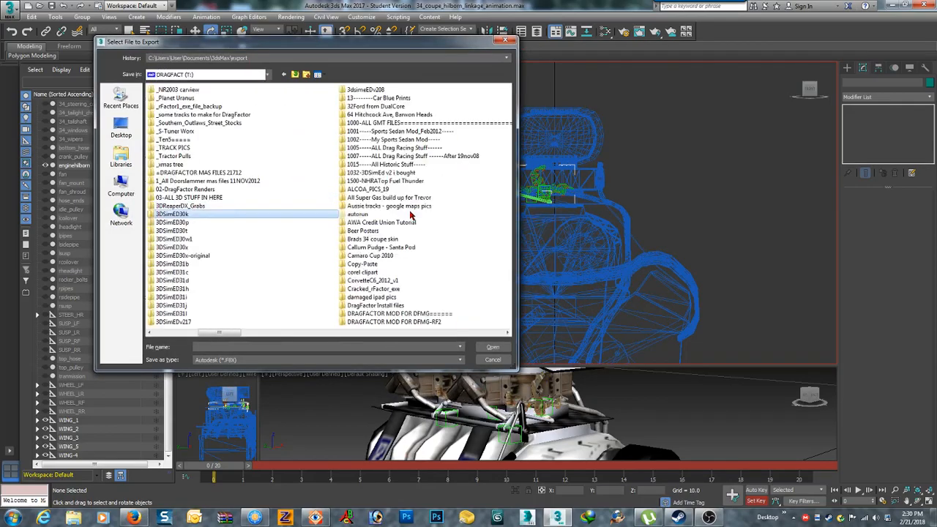
{"action": "double_click", "coordinate": [202, 90]}
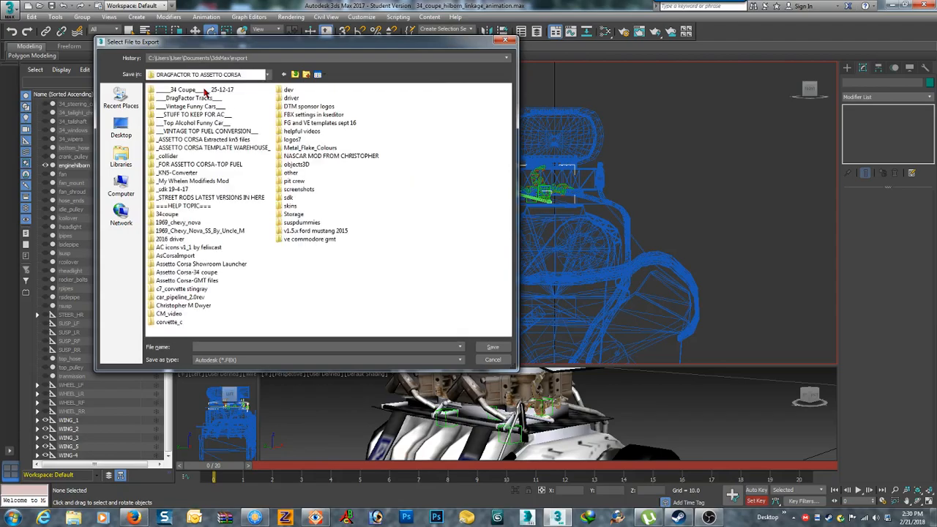
{"action": "double_click", "coordinate": [181, 90]}
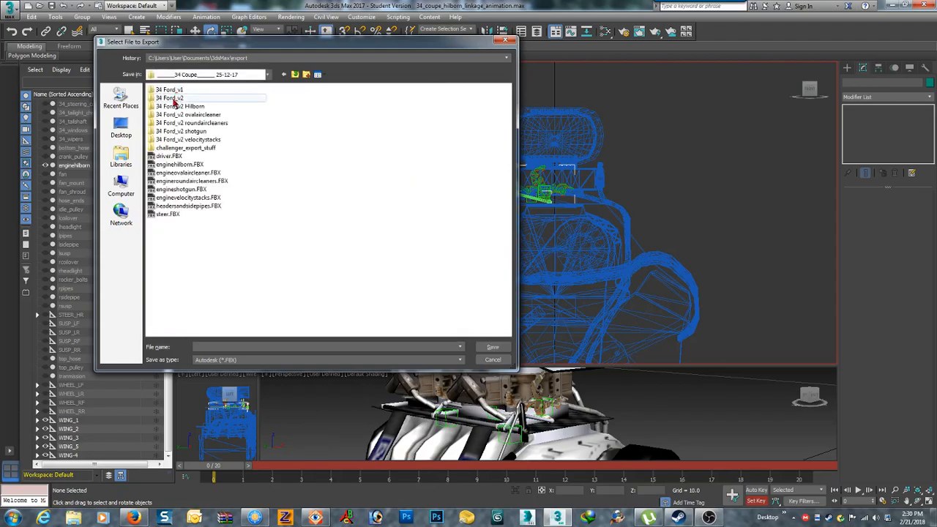
{"action": "double_click", "coordinate": [174, 107]}
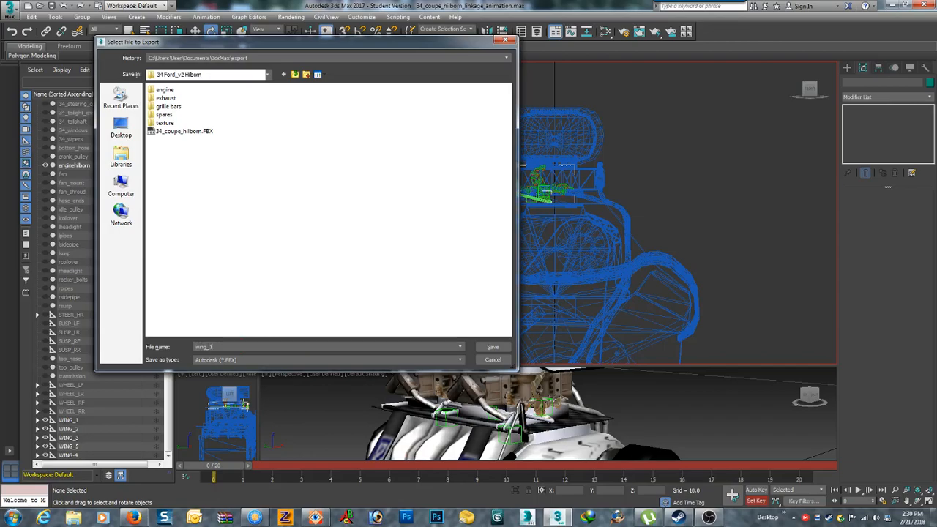
{"action": "left_click", "coordinate": [488, 346]}
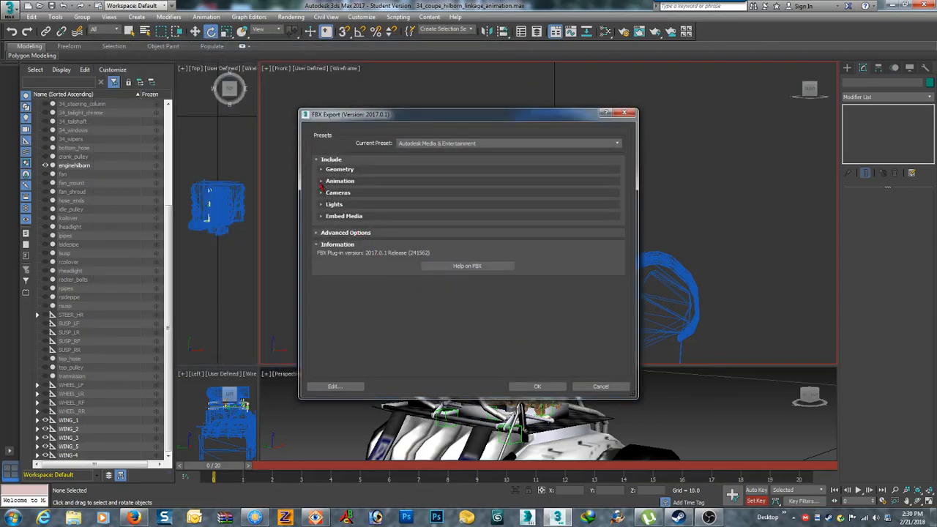
Enable Bake Animation, review the unit and axis conversion settings, and complete the whole-scene wing_1 FBX export.
{"action": "left_click", "coordinate": [321, 181]}
{"action": "left_click", "coordinate": [327, 214]}
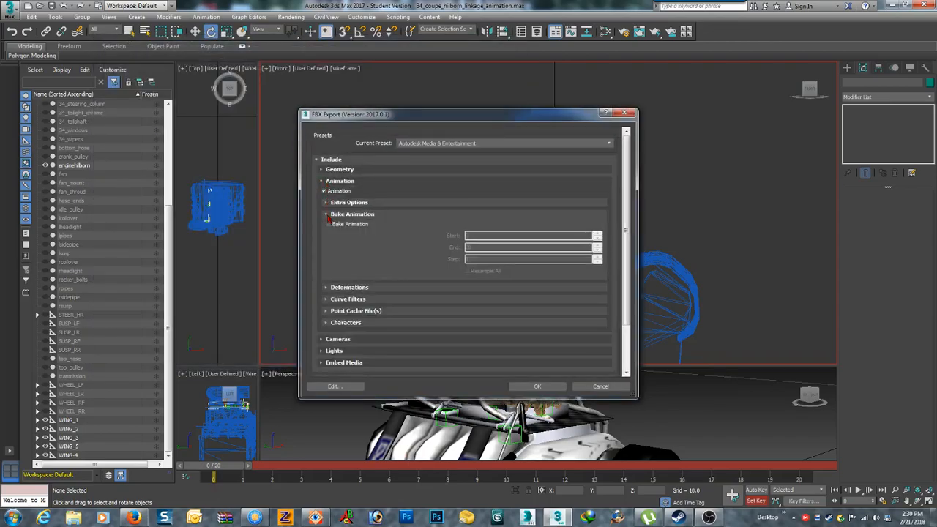
{"action": "left_click", "coordinate": [329, 224]}
{"action": "scroll", "coordinate": [323, 277], "scroll_direction": "down", "scroll_amount": 2}
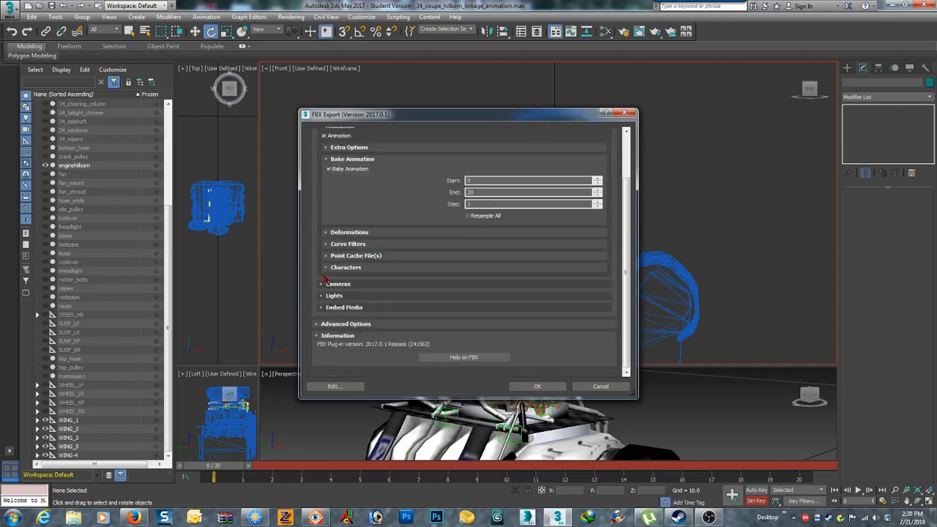
{"action": "left_click", "coordinate": [317, 324]}
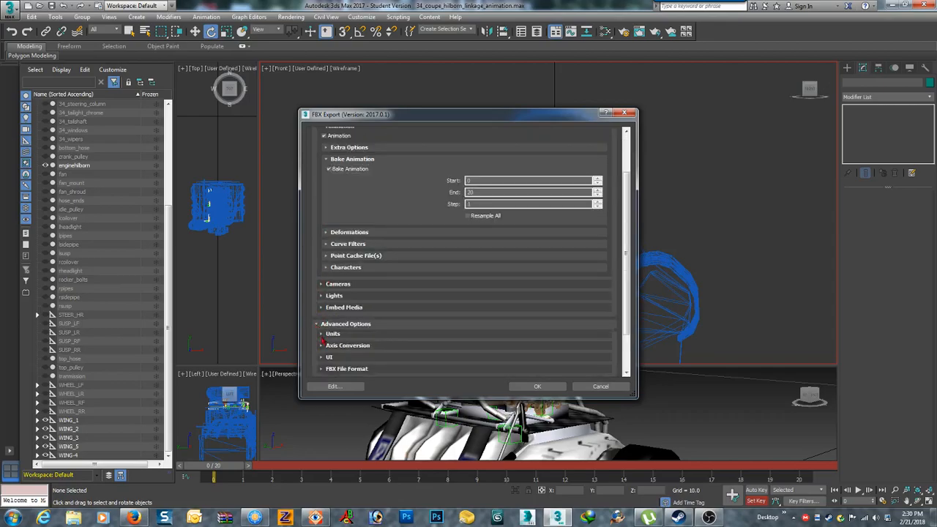
{"action": "left_click", "coordinate": [322, 334]}
{"action": "scroll", "coordinate": [424, 344], "scroll_direction": "down", "scroll_amount": 3}
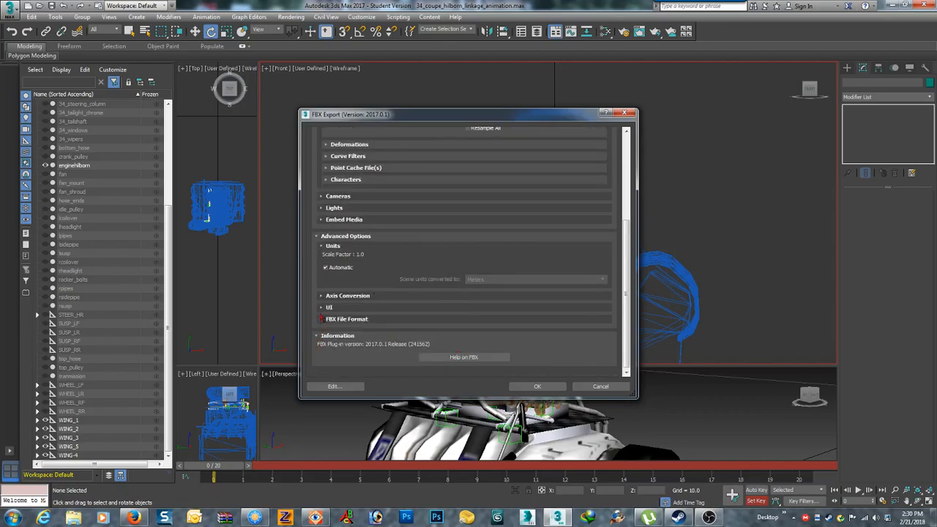
{"action": "left_click", "coordinate": [320, 296]}
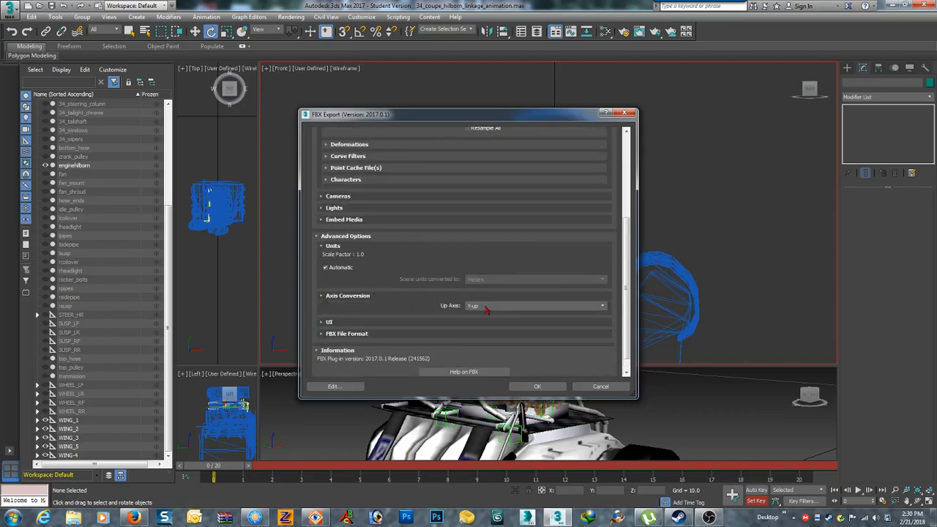
{"action": "left_click", "coordinate": [537, 386]}
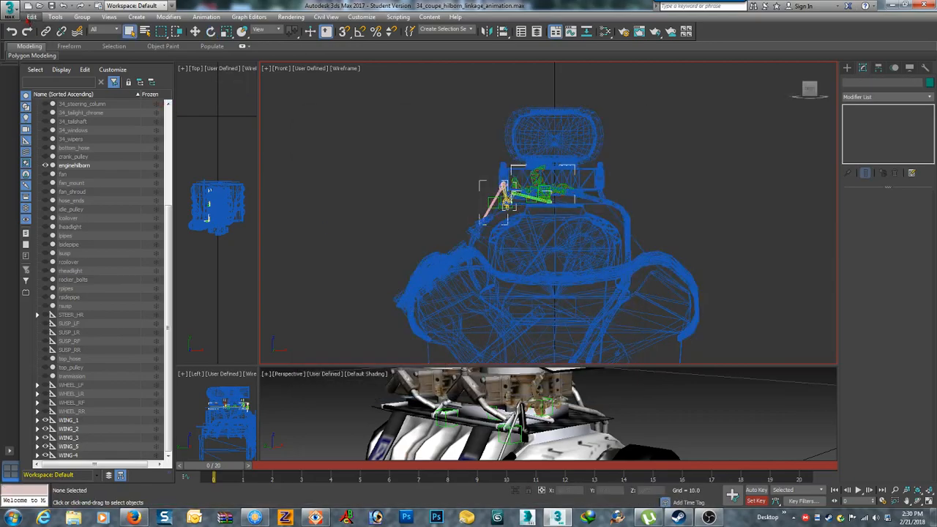
{"action": "left_click", "coordinate": [10, 11]}
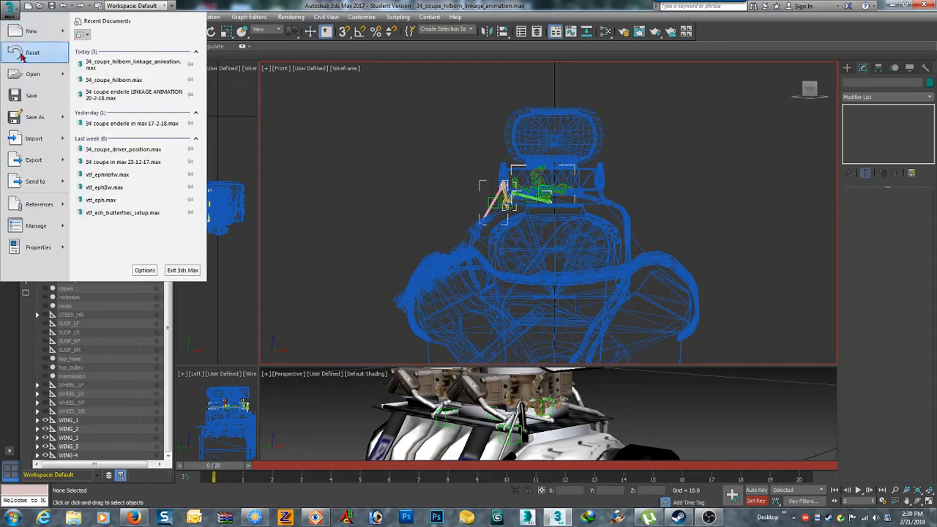
{"action": "left_click", "coordinate": [32, 159]}
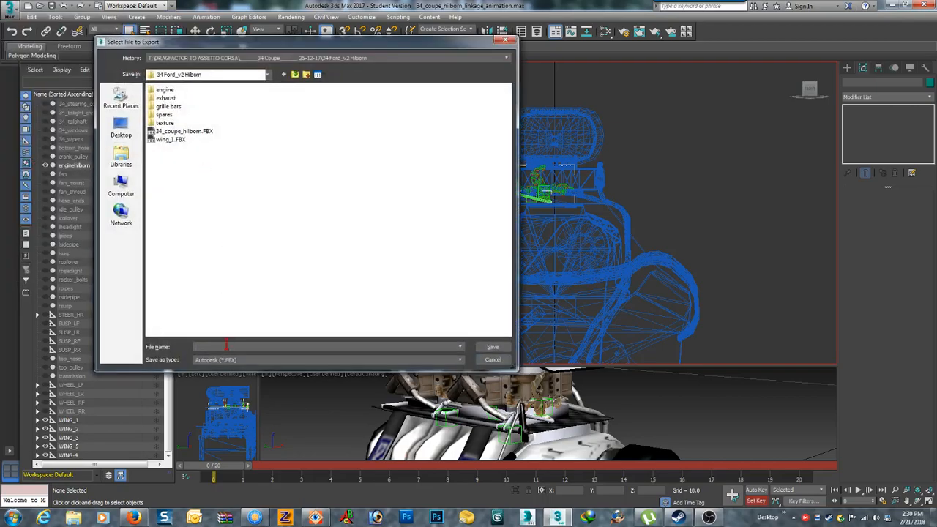
{"action": "left_click", "coordinate": [505, 40]}
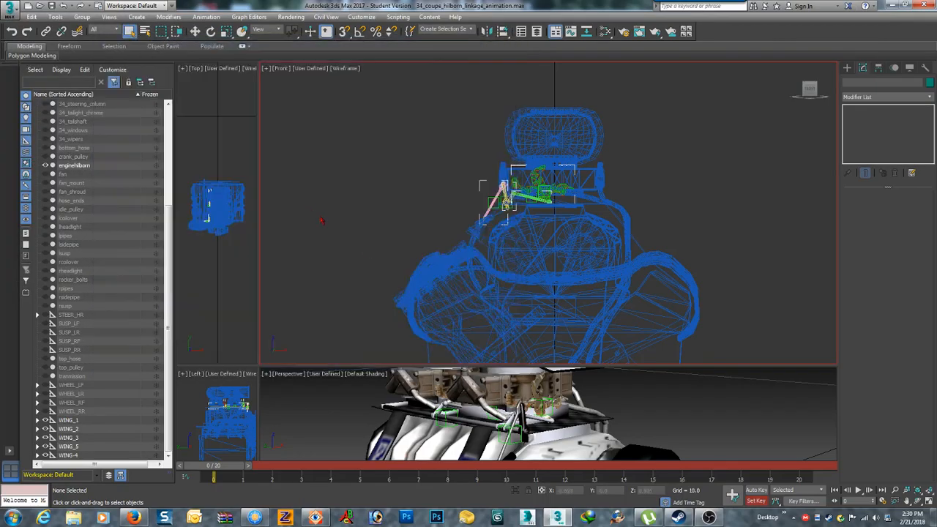
Export only the cable part as FBX, overwriting wing_1.FBX in the 34 Ford_v2 Hilborn folder.
{"action": "scroll", "coordinate": [447, 169], "scroll_direction": "up", "scroll_amount": 5}
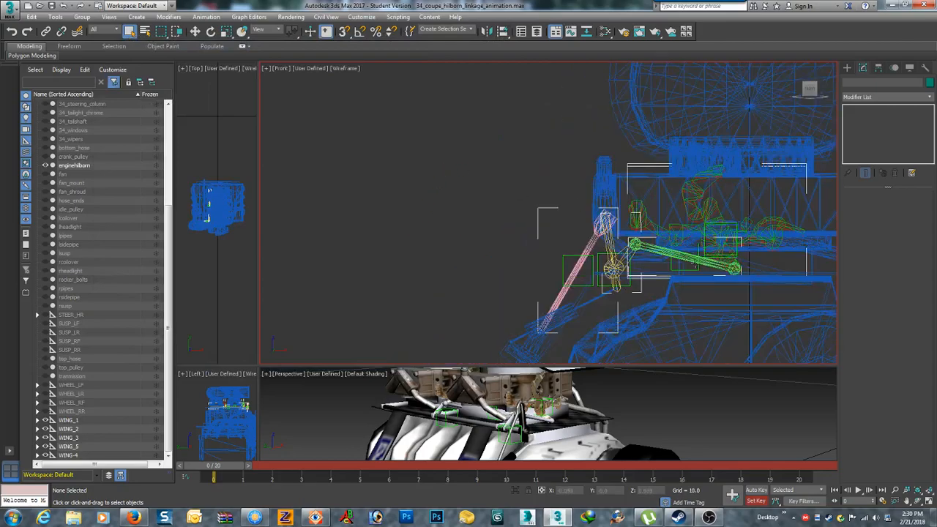
{"action": "scroll", "coordinate": [688, 273], "scroll_direction": "up", "scroll_amount": 5}
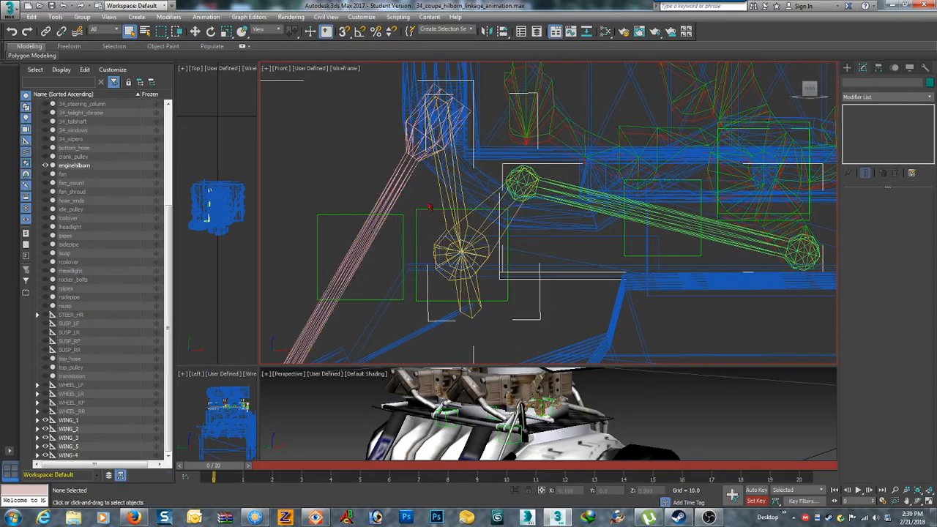
{"action": "left_click", "coordinate": [397, 188]}
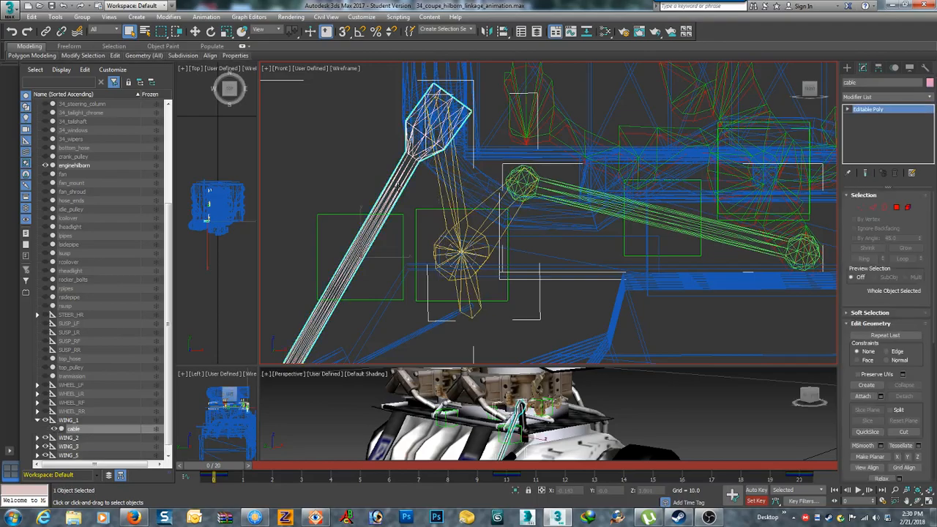
{"action": "left_click", "coordinate": [10, 10]}
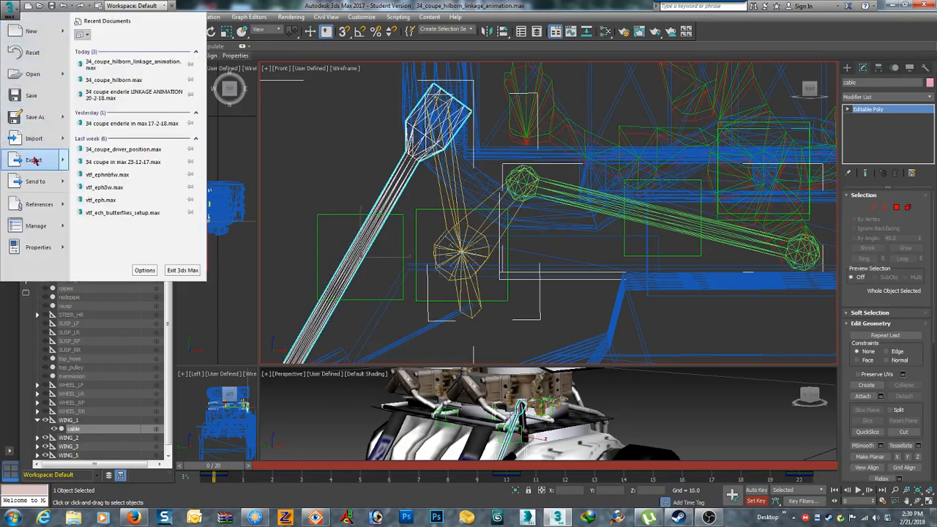
{"action": "mouse_move", "coordinate": [34, 159]}
{"action": "left_click", "coordinate": [102, 182]}
{"action": "left_click", "coordinate": [175, 140]}
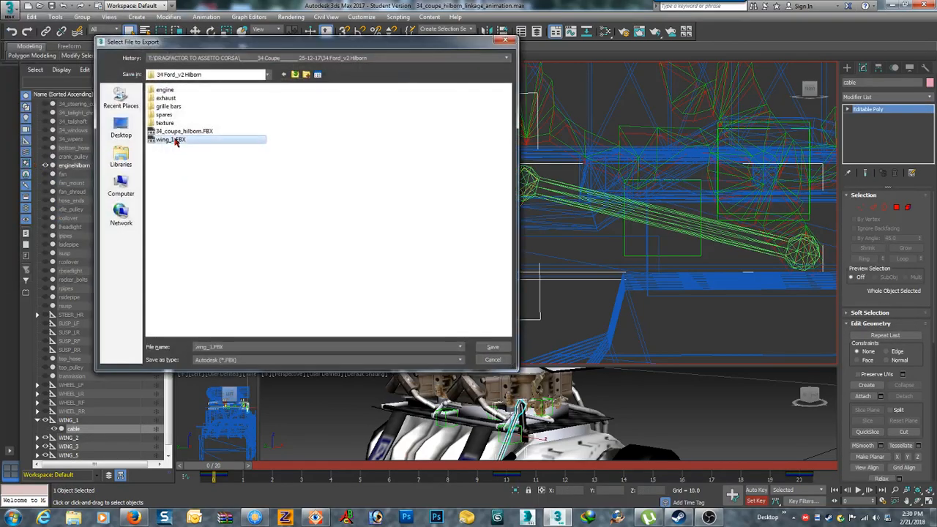
{"action": "left_click", "coordinate": [492, 346]}
{"action": "left_click", "coordinate": [512, 298]}
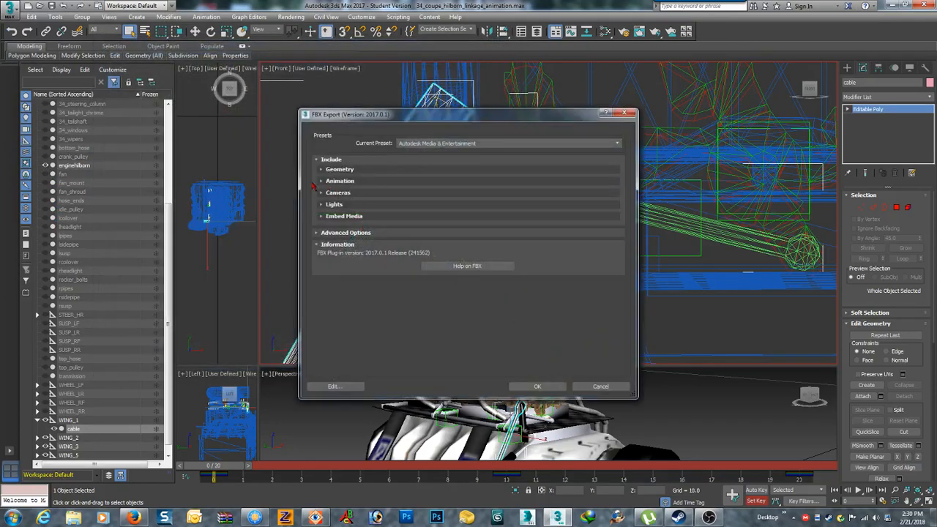
Enable Bake Animation for the cable and complete its FBX export.
{"action": "left_click", "coordinate": [320, 183]}
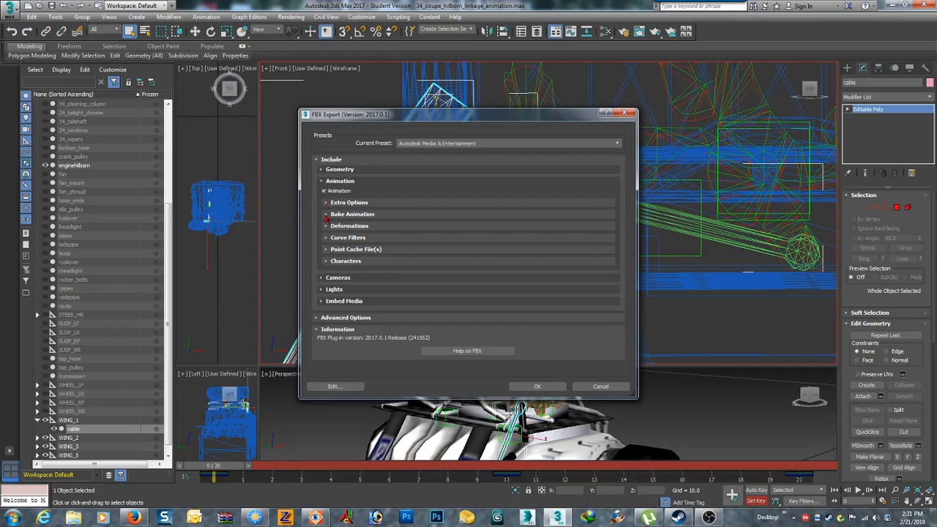
{"action": "left_click", "coordinate": [327, 214]}
{"action": "left_click", "coordinate": [329, 224]}
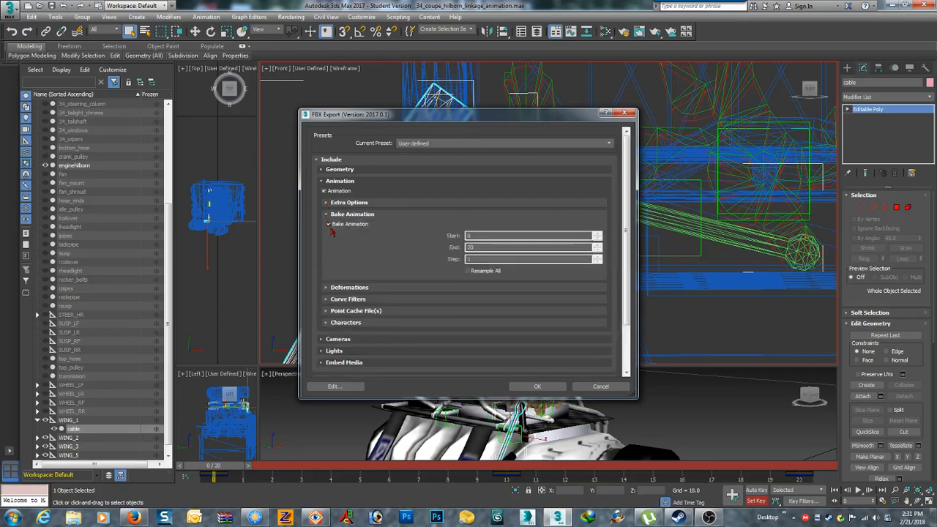
{"action": "left_click", "coordinate": [538, 387]}
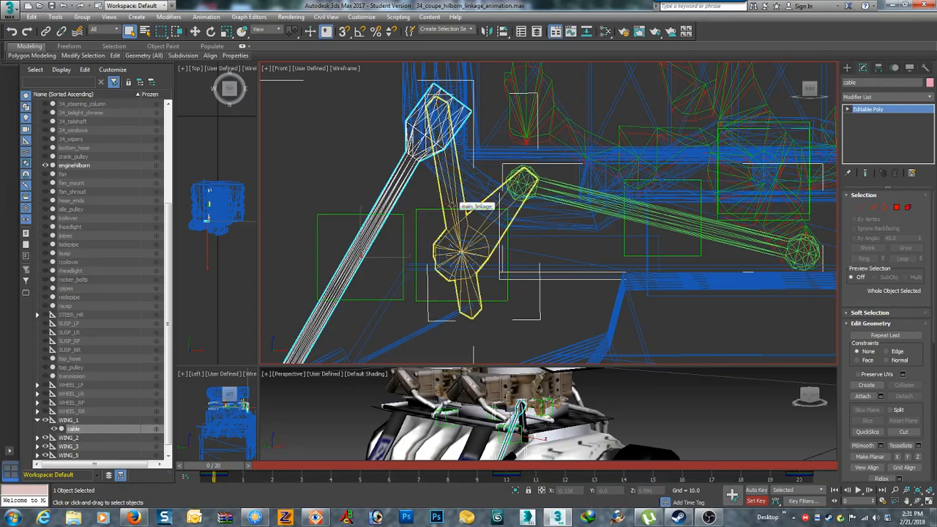
Export only main_linkage as an FBX file named wing_2 in the 34 Ford_v2 Hilborn folder.
{"action": "left_click", "coordinate": [461, 207]}
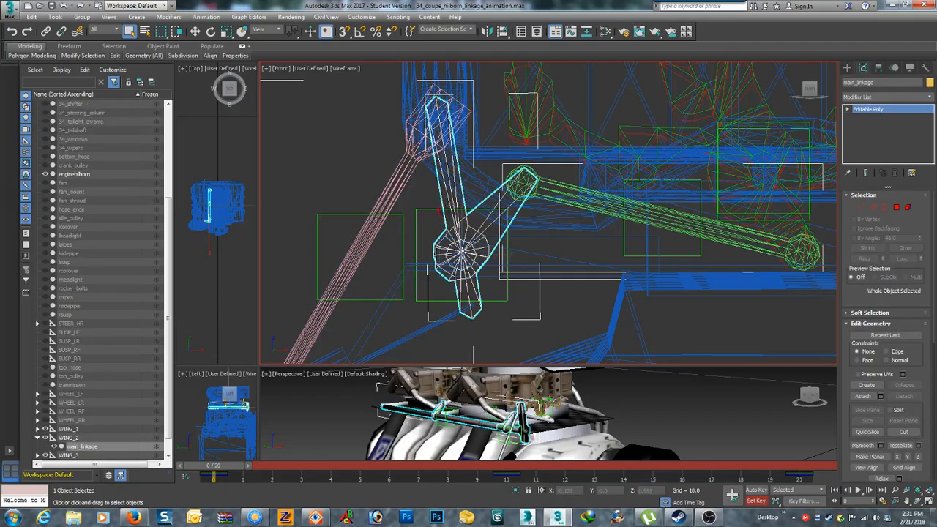
{"action": "left_click", "coordinate": [13, 12]}
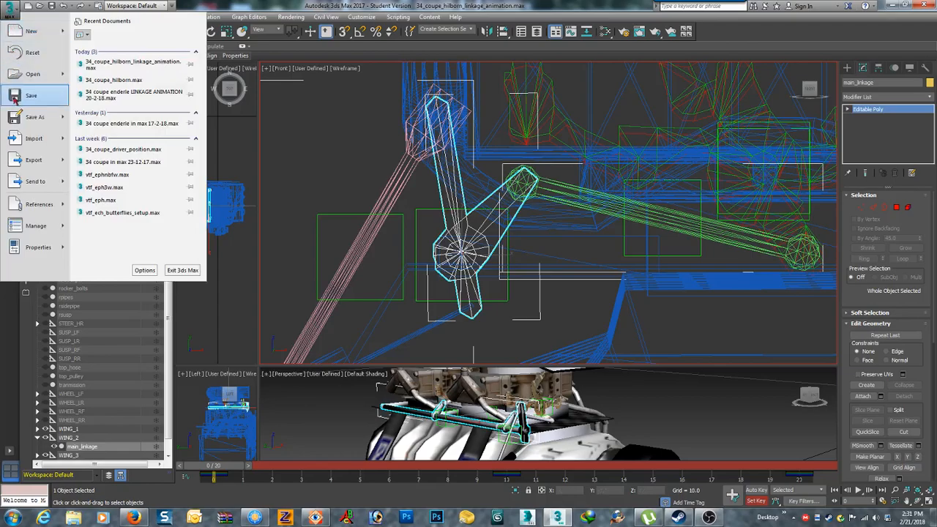
{"action": "left_click", "coordinate": [35, 162]}
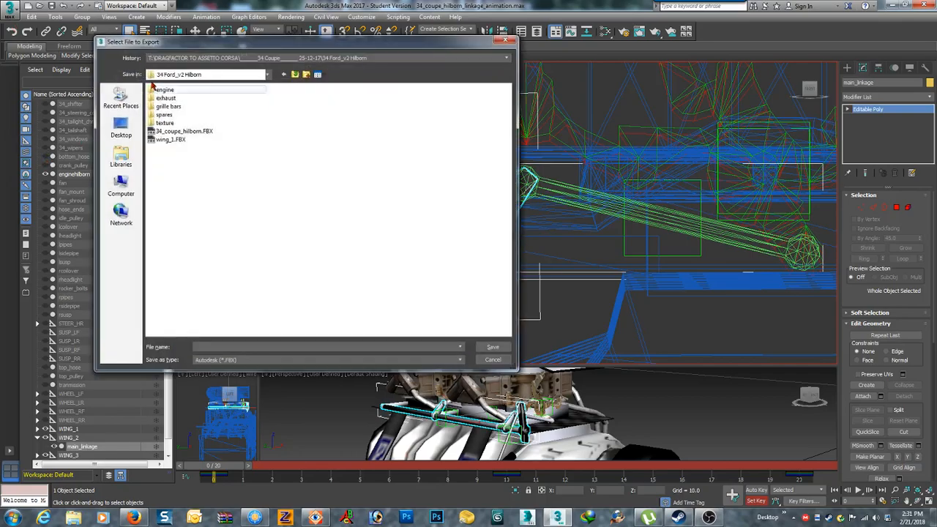
{"action": "left_click", "coordinate": [174, 141]}
{"action": "left_click", "coordinate": [249, 346]}
{"action": "left_click", "coordinate": [239, 347]}
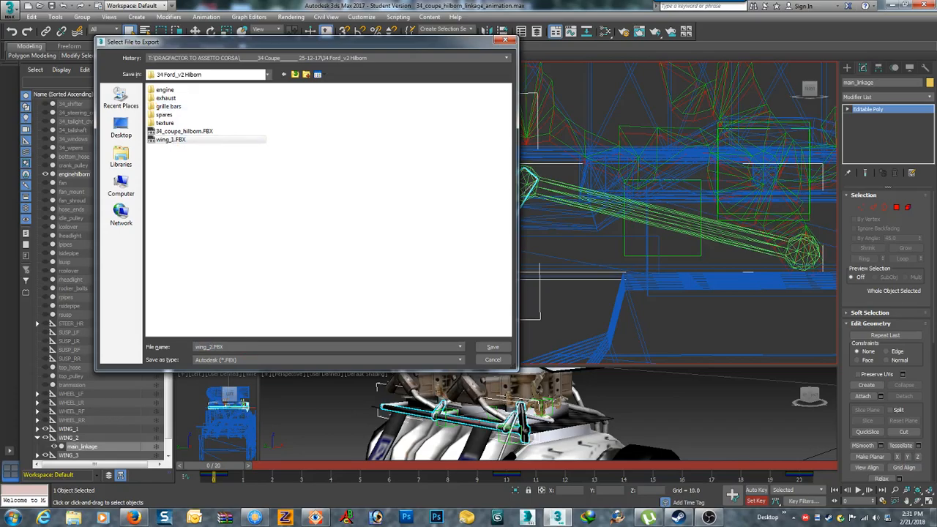
{"action": "key", "text": "Return"}
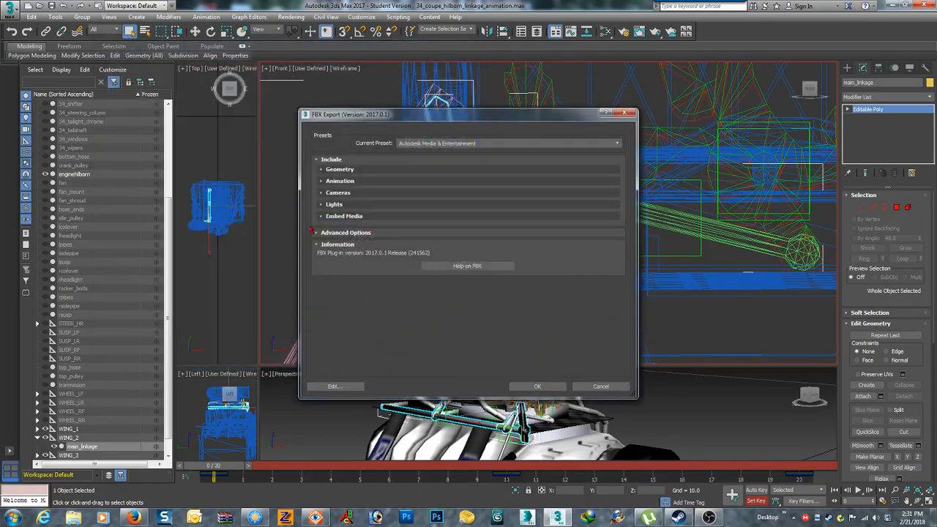
Enable Bake Animation for main_linkage and complete its FBX export.
{"action": "left_click", "coordinate": [322, 183]}
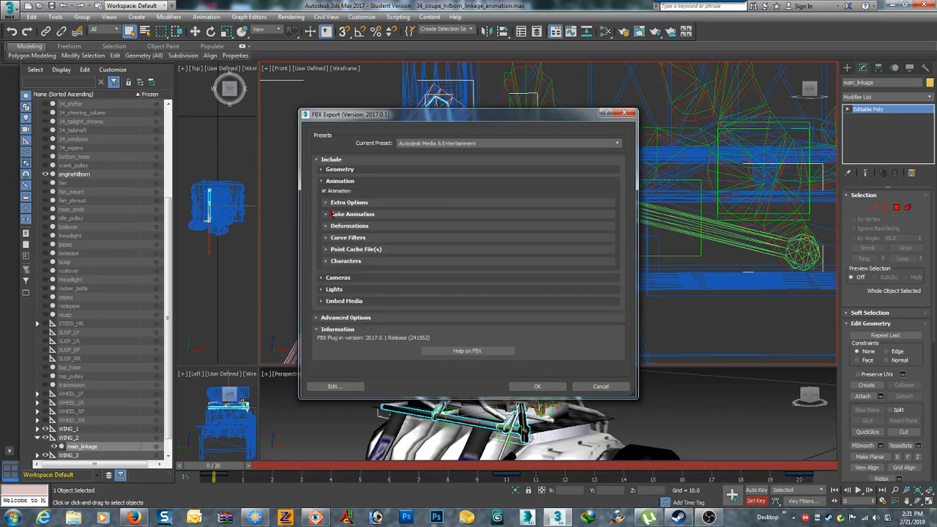
{"action": "left_click", "coordinate": [327, 214]}
{"action": "left_click", "coordinate": [328, 224]}
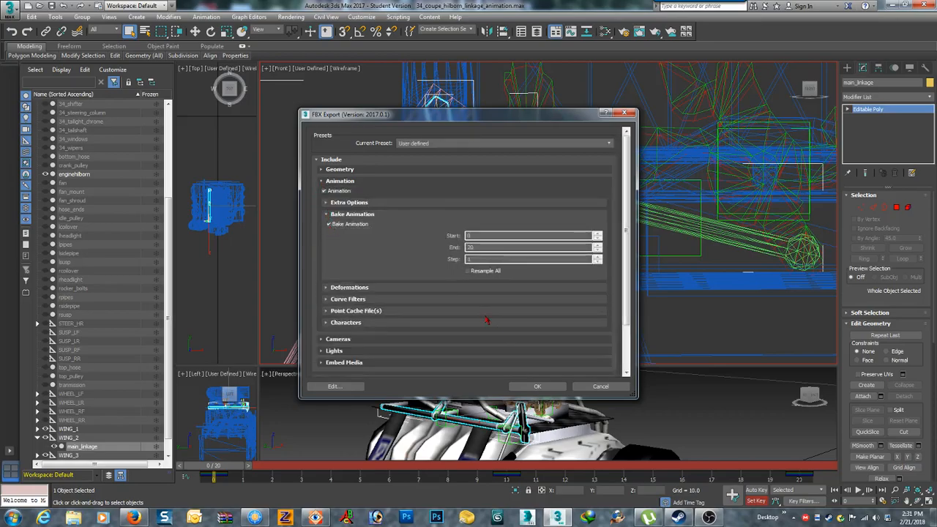
{"action": "left_click", "coordinate": [542, 386]}
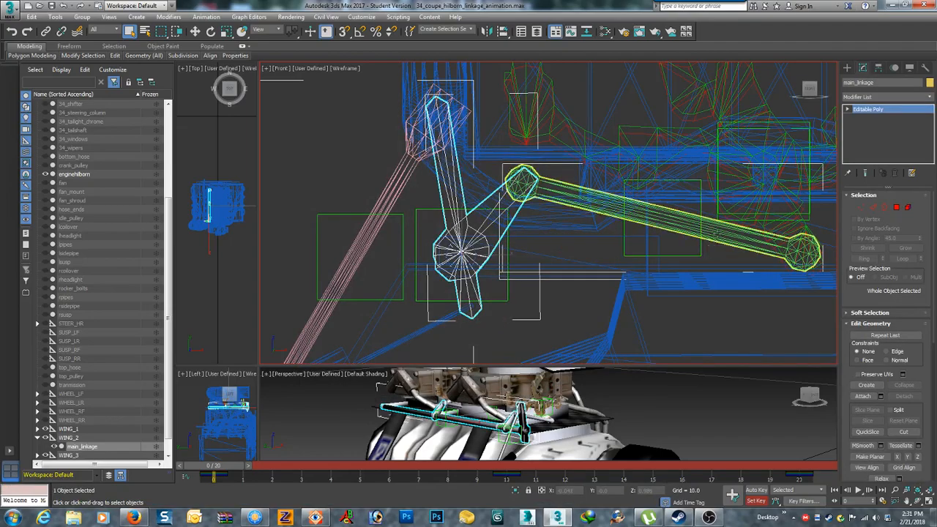
Export only short_linkage as its own wing-numbered FBX file in the 34 Ford_v2 Hilborn folder.
{"action": "left_click", "coordinate": [701, 249]}
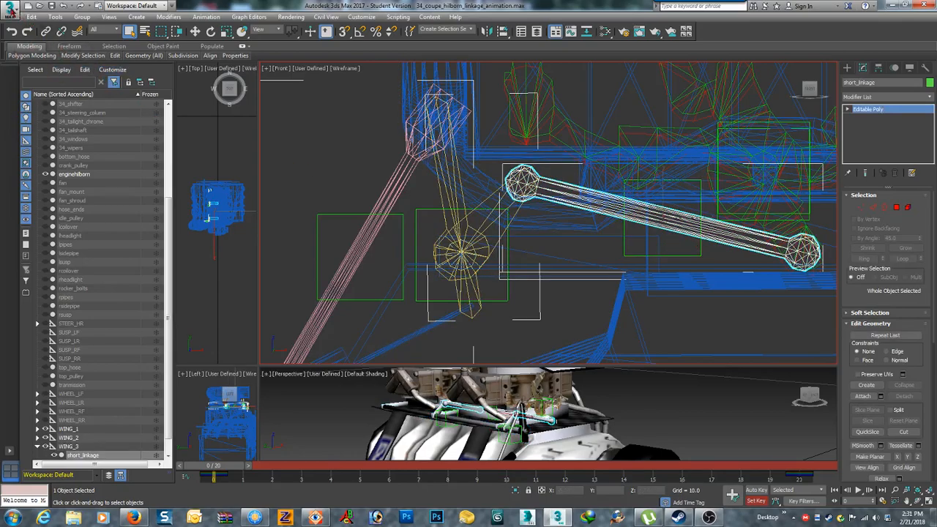
{"action": "left_click", "coordinate": [10, 9]}
{"action": "left_click", "coordinate": [32, 161]}
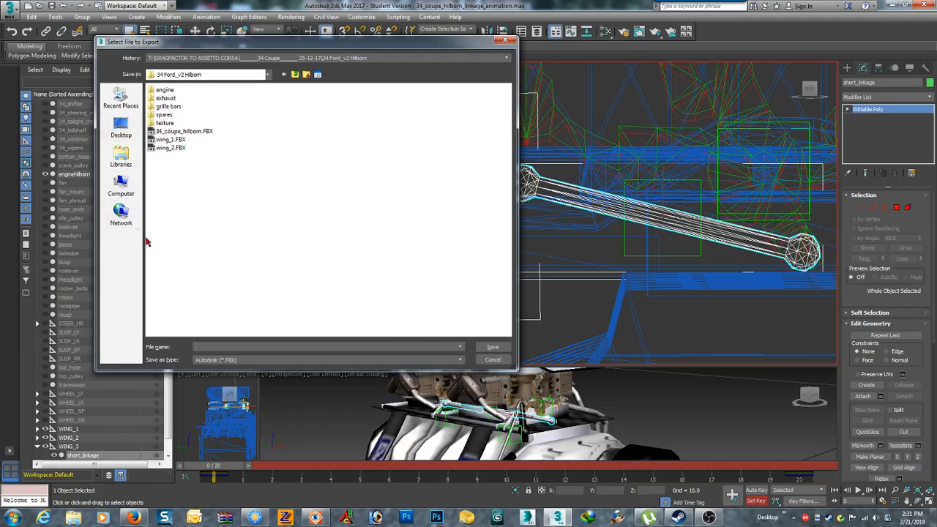
{"action": "left_click", "coordinate": [174, 148]}
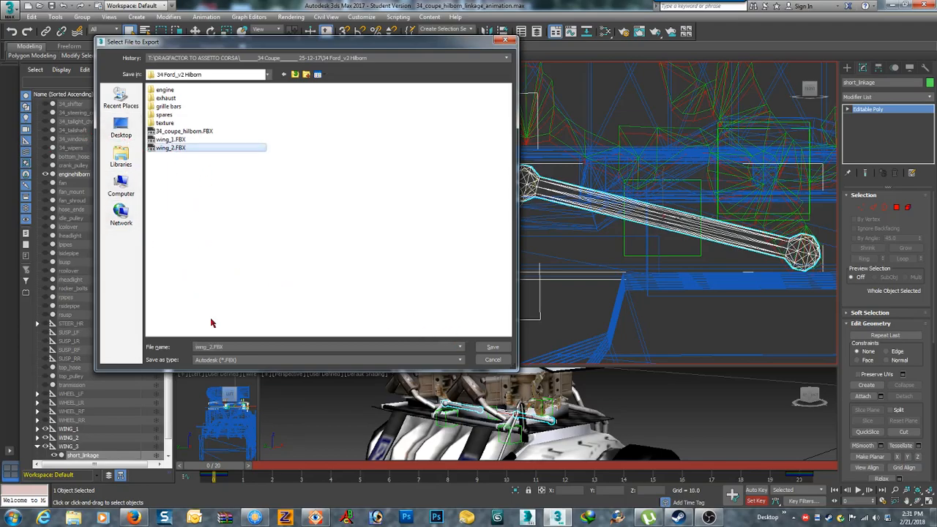
{"action": "left_click", "coordinate": [237, 347]}
{"action": "left_click", "coordinate": [249, 350]}
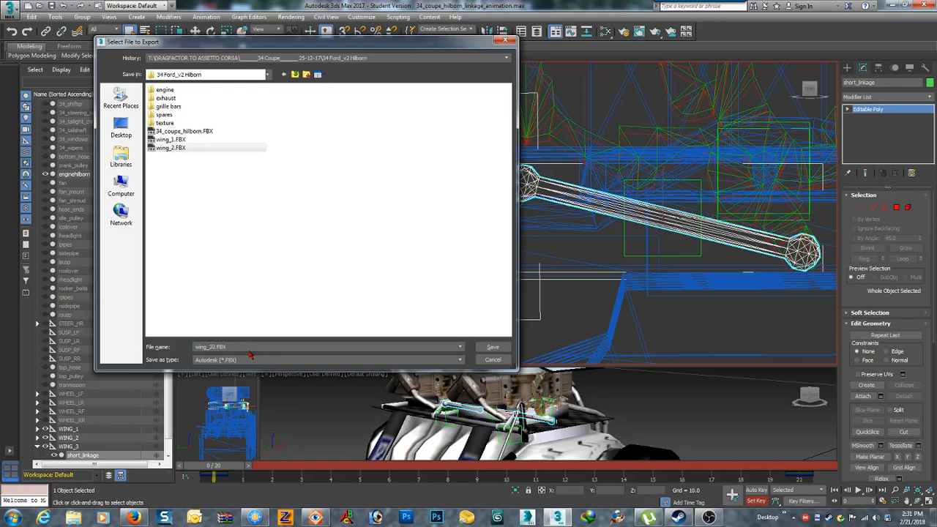
{"action": "key", "text": "Return"}
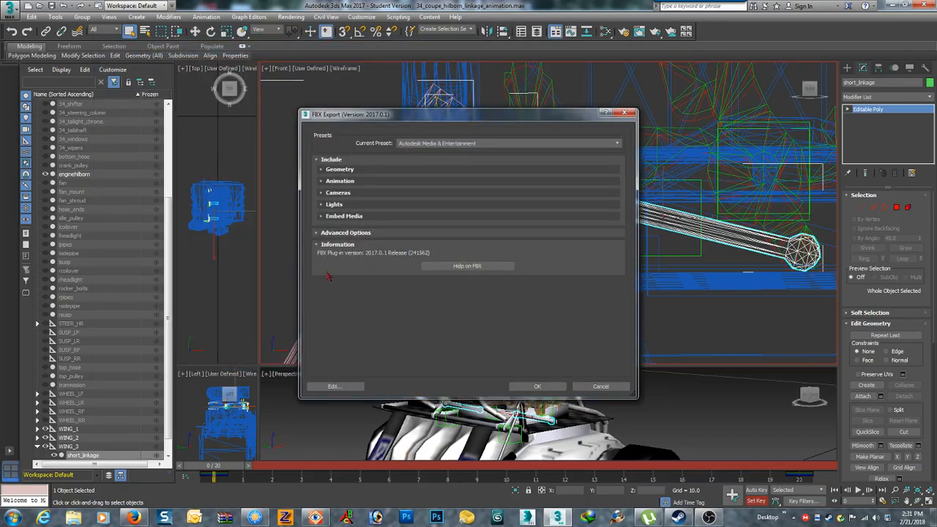
Open the Bake Animation settings for short_linkage's FBX export.
{"action": "left_click", "coordinate": [323, 181]}
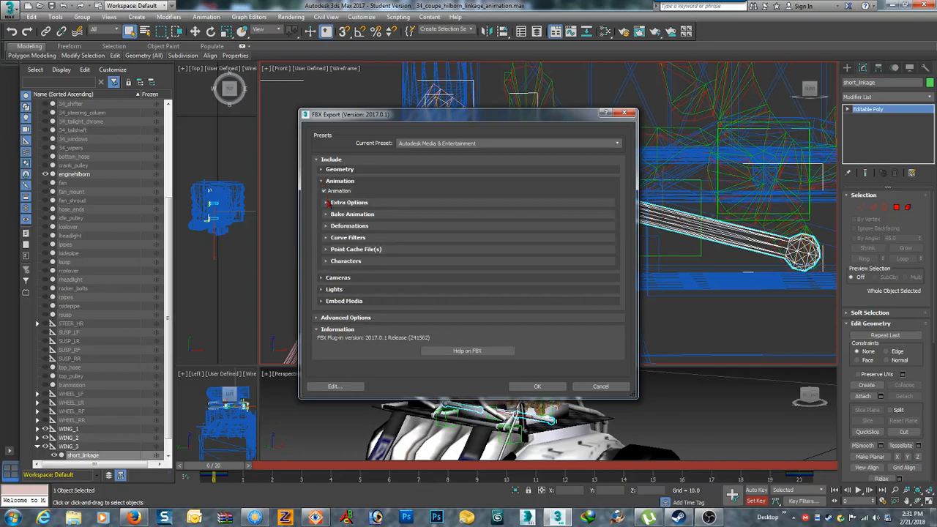
{"action": "left_click", "coordinate": [327, 214]}
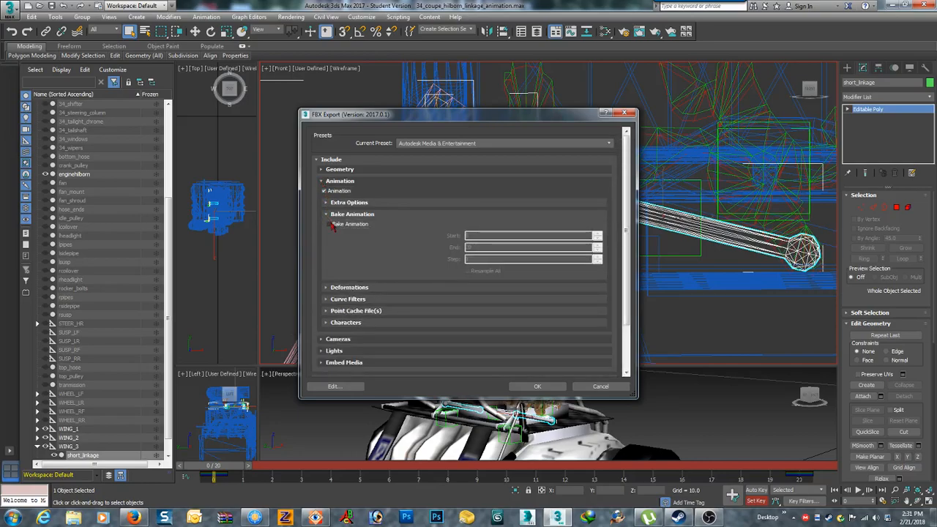